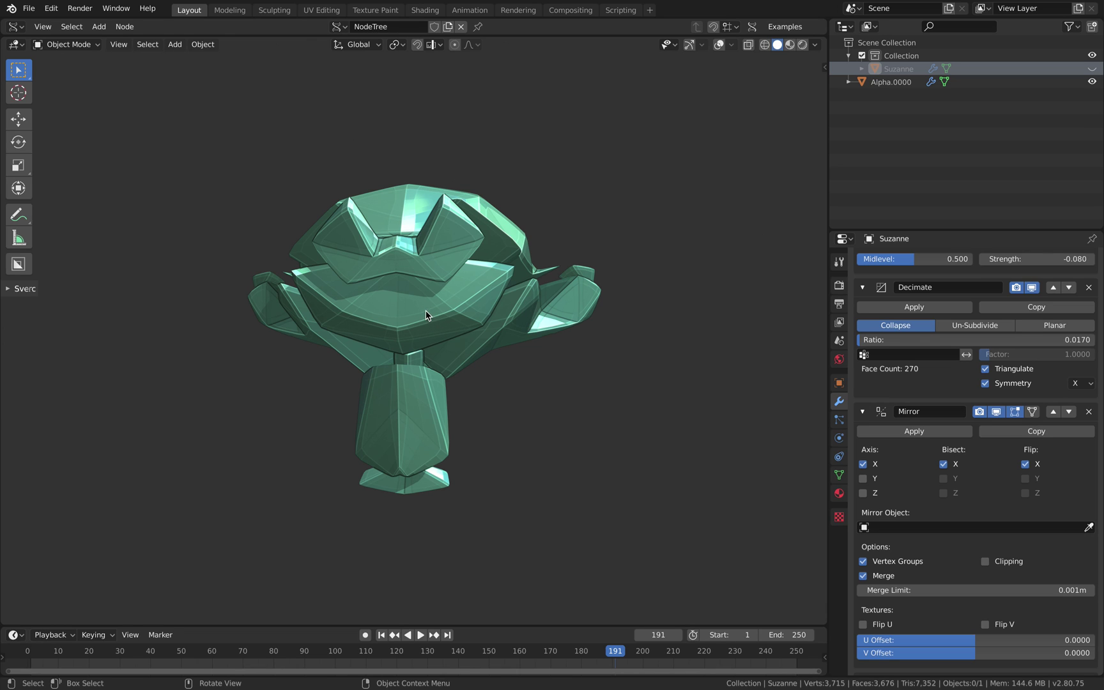
Step: Step the timeline forward from frame 191 to 195, inspecting each Voronoi-fractured Suzanne variation from several angles
middle_drag(424, 313, 383, 293)
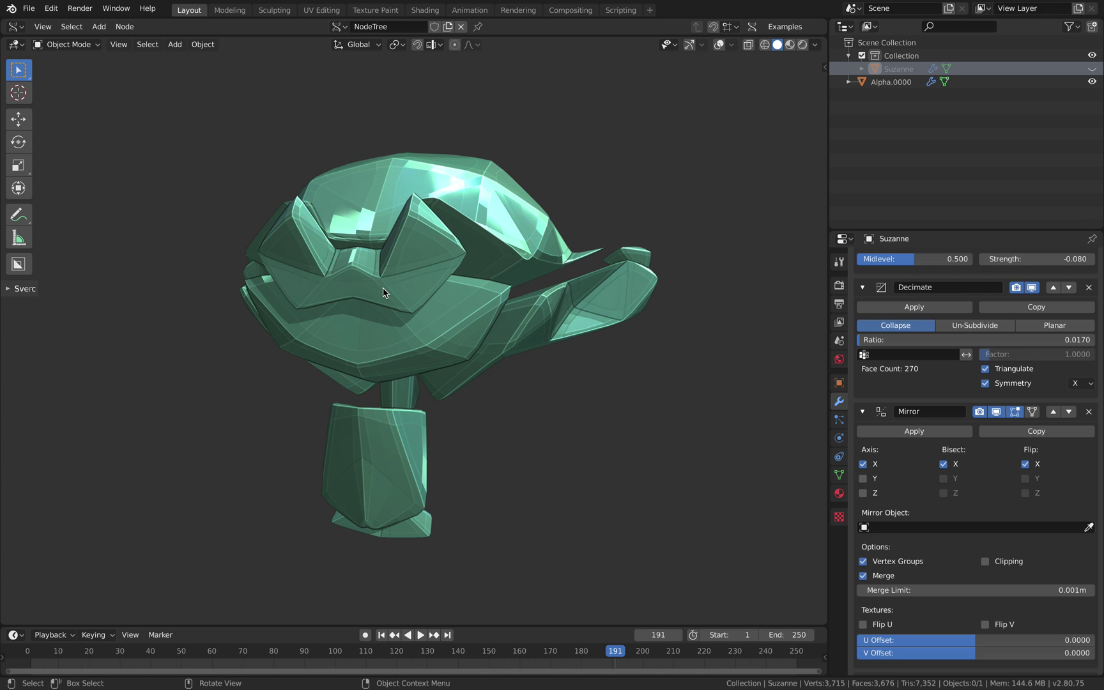
mouse_move(382, 303)
middle_down()
mouse_move(370, 298)
mouse_move(377, 291)
middle_up()
middle_drag(537, 186, 526, 206)
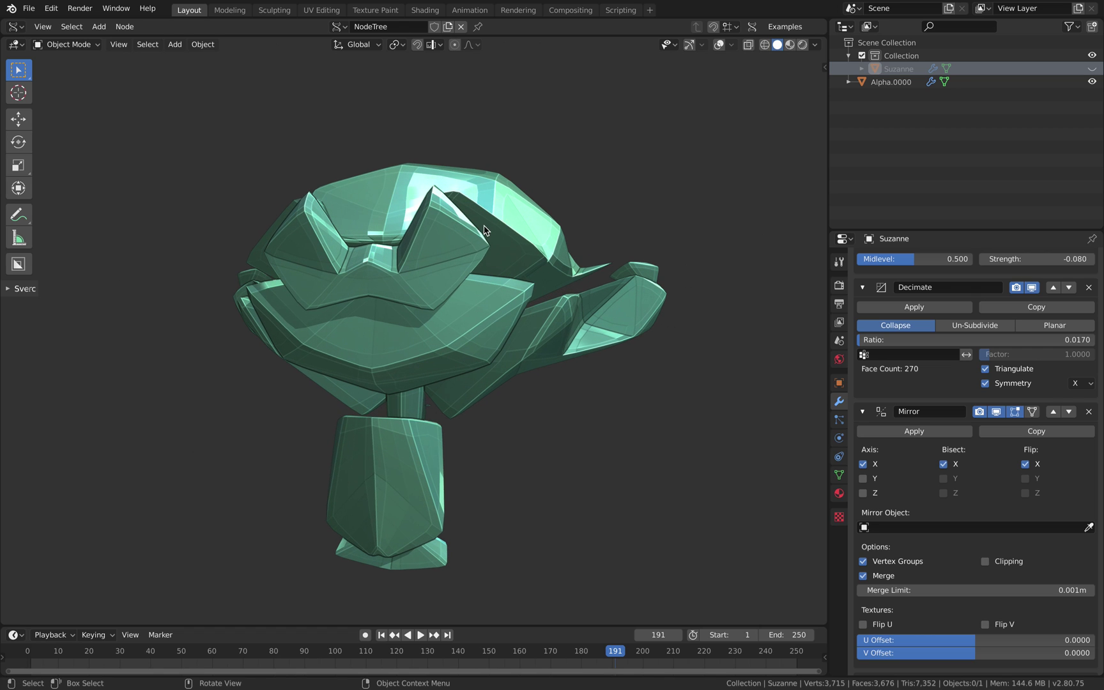
mouse_move(432, 264)
middle_down()
mouse_move(448, 262)
mouse_move(426, 285)
middle_up()
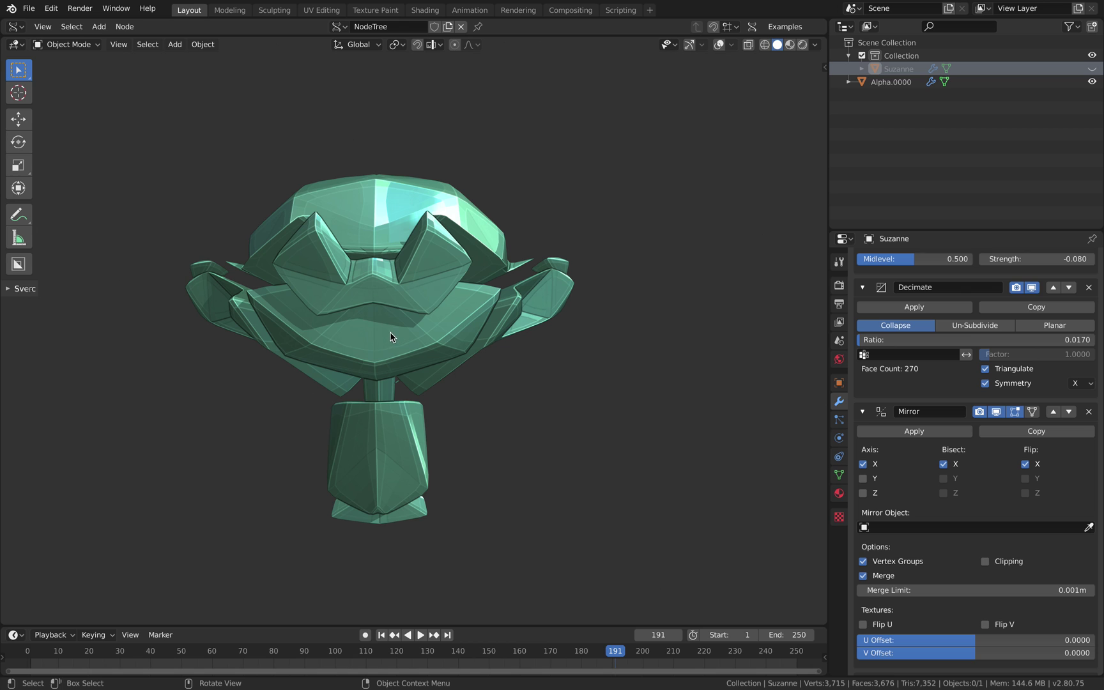
key(Right)
mouse_move(417, 331)
middle_down()
mouse_move(357, 333)
mouse_move(401, 314)
mouse_move(403, 328)
middle_up()
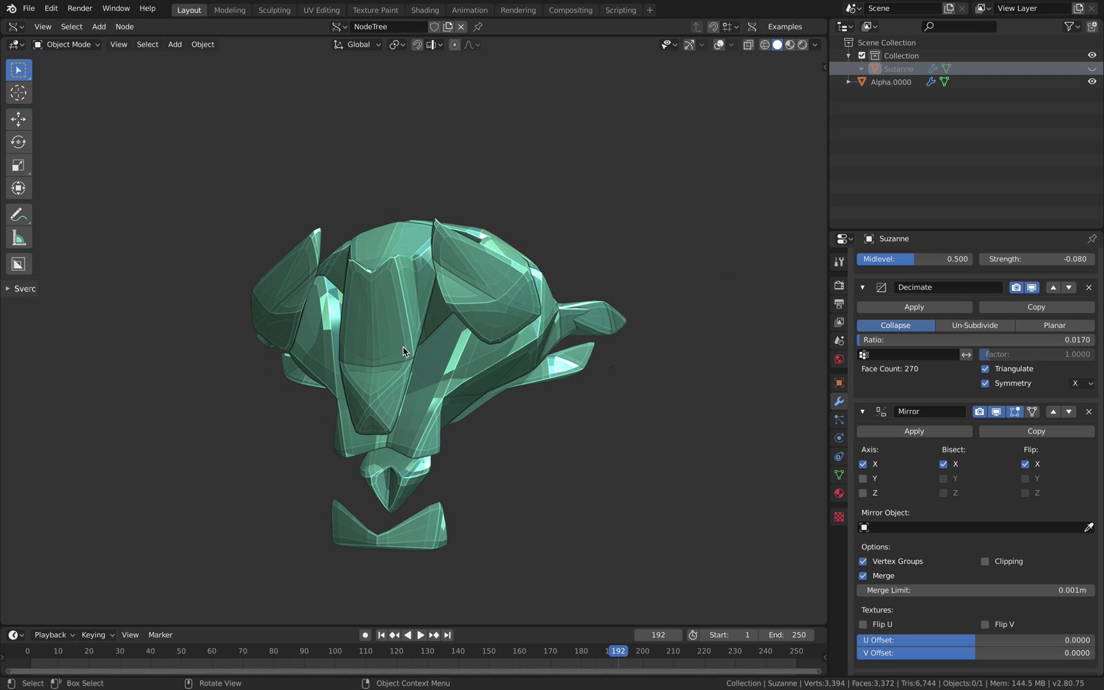
key(Right)
middle_drag(410, 373, 531, 388)
scroll(531, 388, down, 5)
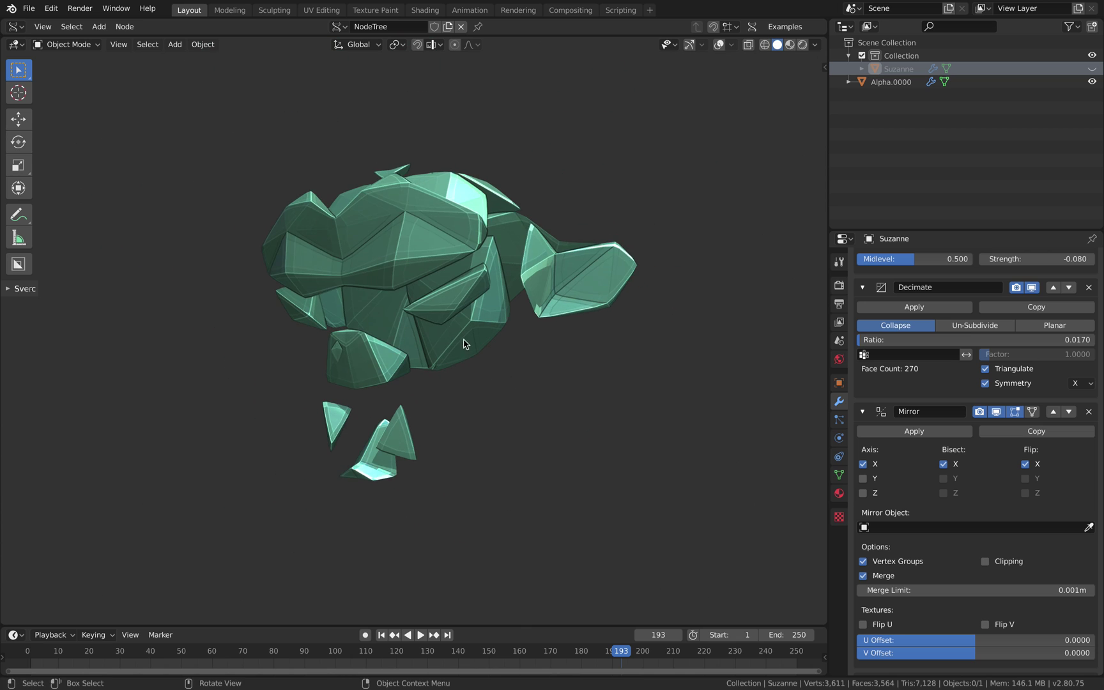
middle_drag(463, 345, 374, 298)
key(Right)
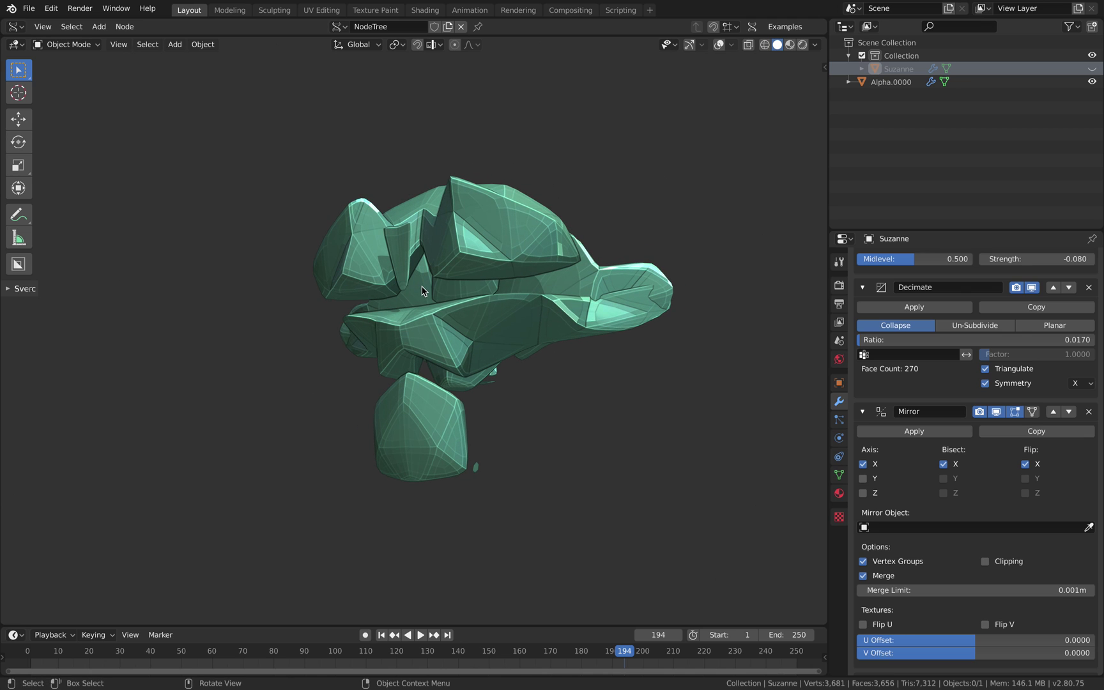
middle_drag(451, 296, 371, 396)
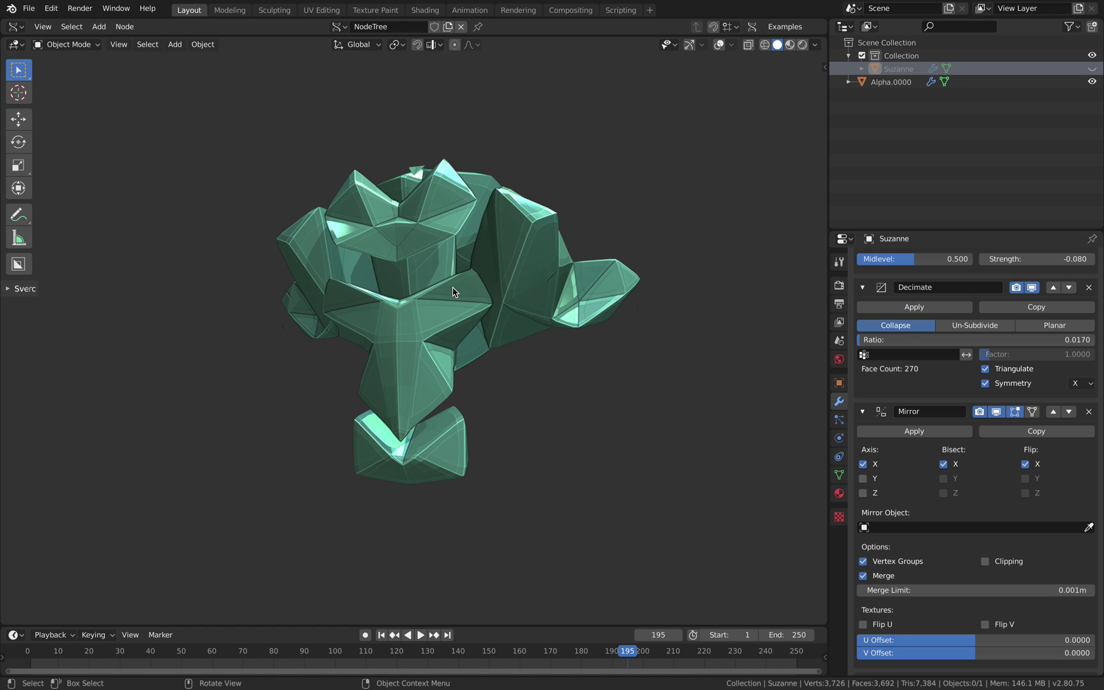
mouse_move(432, 298)
middle_down()
mouse_move(475, 453)
mouse_move(397, 310)
mouse_move(493, 300)
mouse_move(464, 286)
mouse_move(385, 279)
mouse_move(411, 264)
mouse_move(407, 275)
mouse_move(432, 289)
middle_up()
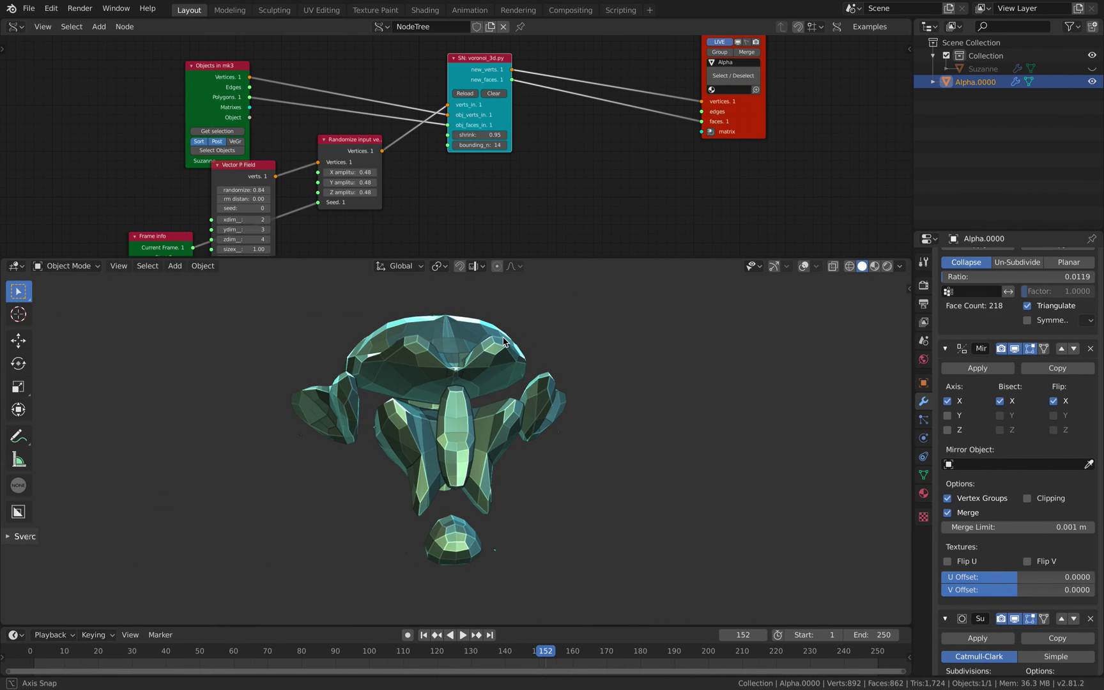
Step: Advance the timeline from frame 152 to 155, examining the Alpha.0000 mesh variation at each frame
middle_drag(504, 342, 481, 326)
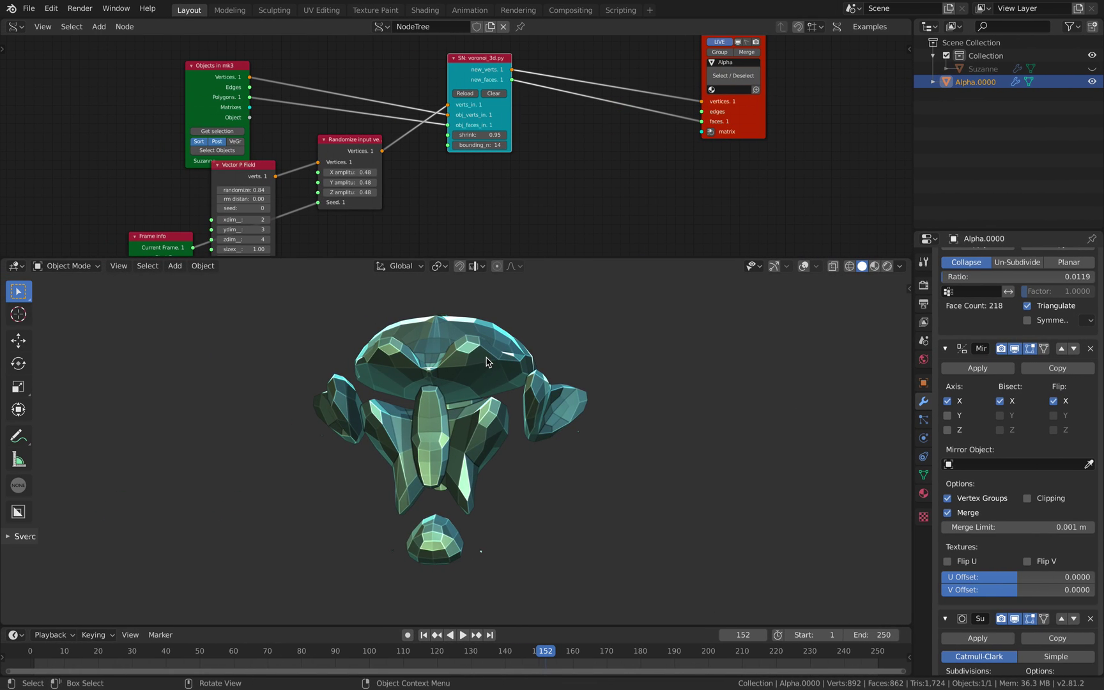
middle_drag(485, 357, 470, 376)
key(Right)
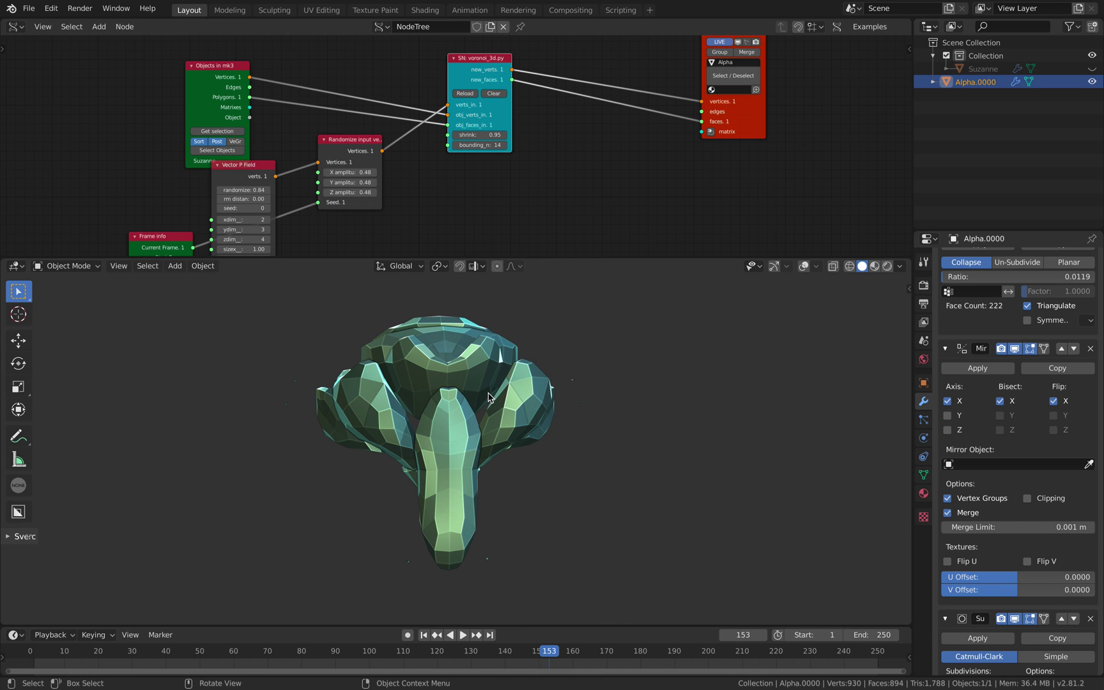
key(Right)
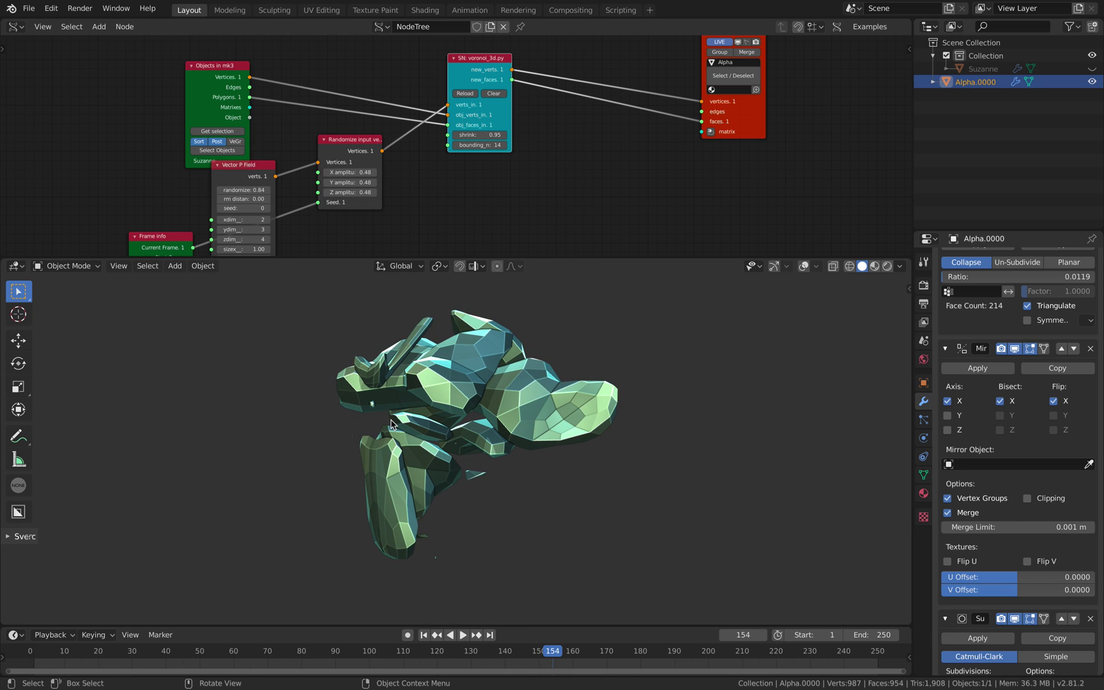
key(Right)
middle_drag(410, 408, 465, 391)
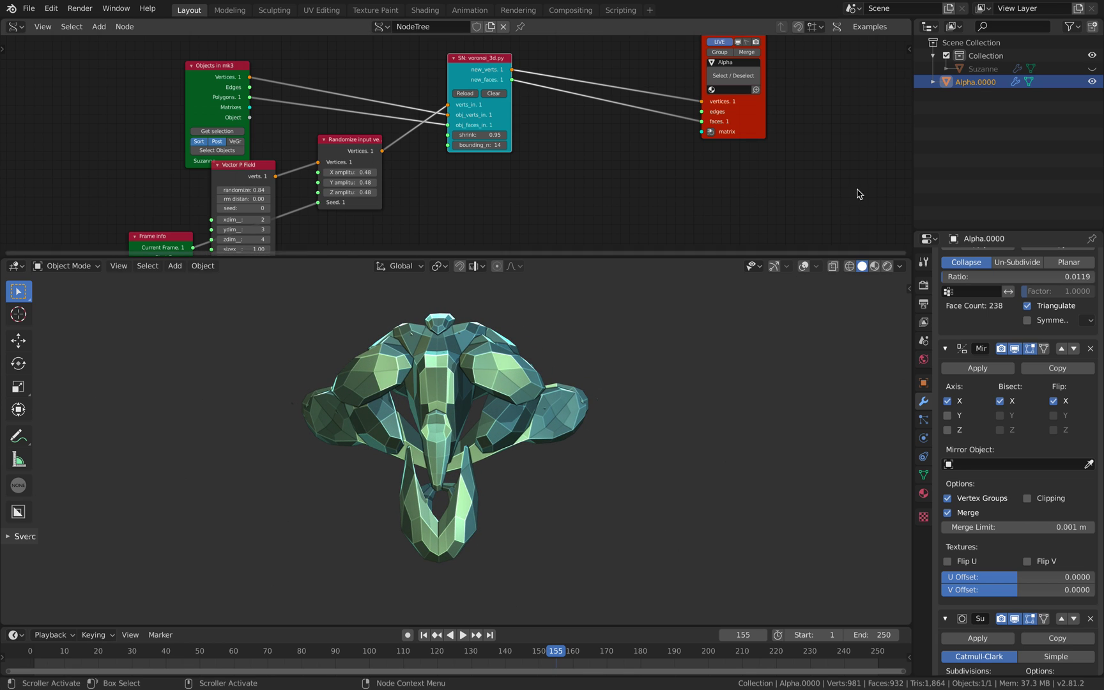
Step: Show the Suzanne object, hide Alpha.0000, and select Suzanne in the viewport
click(1096, 67)
click(1092, 68)
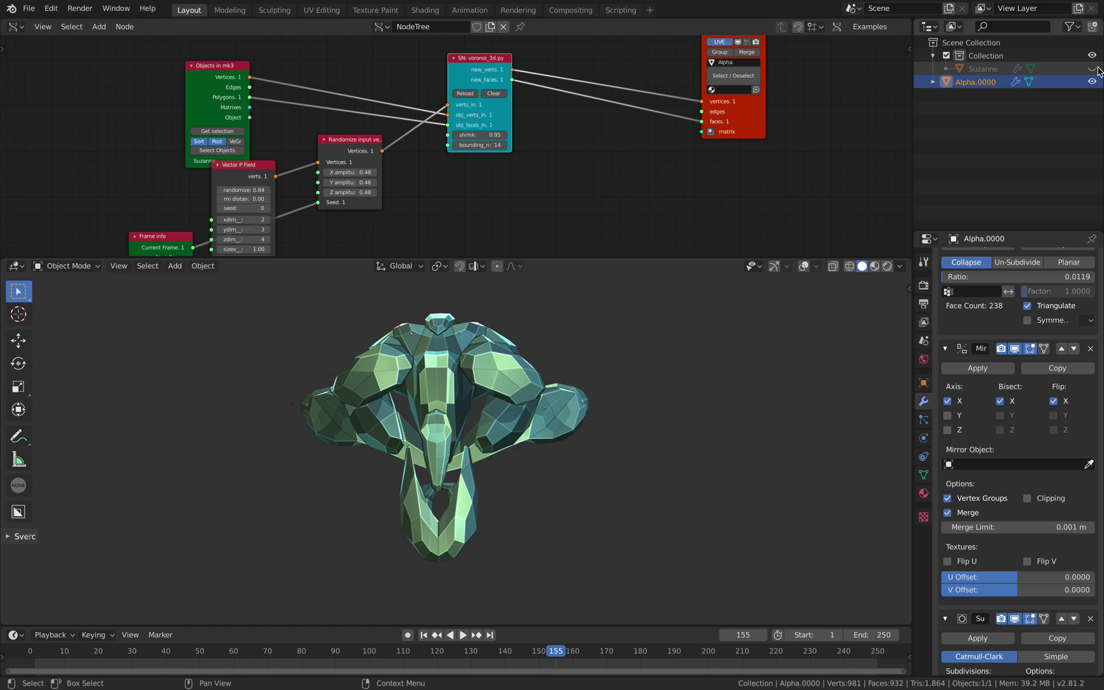
click(1092, 68)
middle_drag(588, 412, 469, 362)
click(1092, 83)
click(450, 412)
Step: Review the settings of Suzanne's Displace, Decimate and Mirror modifiers
scroll(969, 343, up, 2)
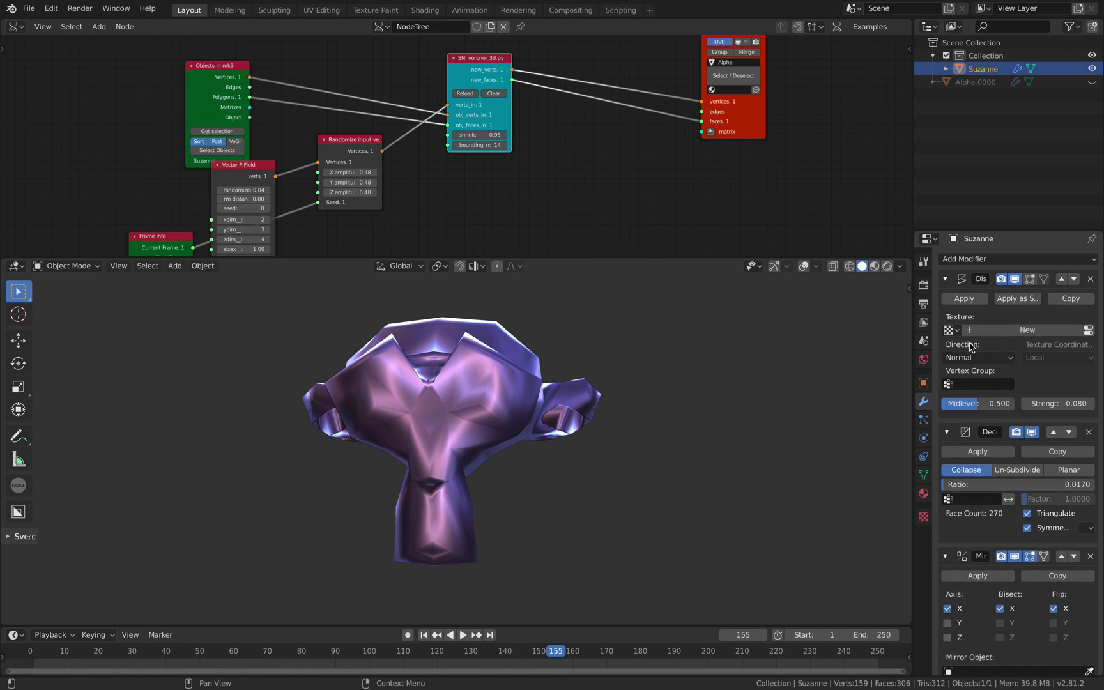
scroll(981, 338, down, 1)
scroll(982, 339, up, 2)
scroll(981, 351, down, 1)
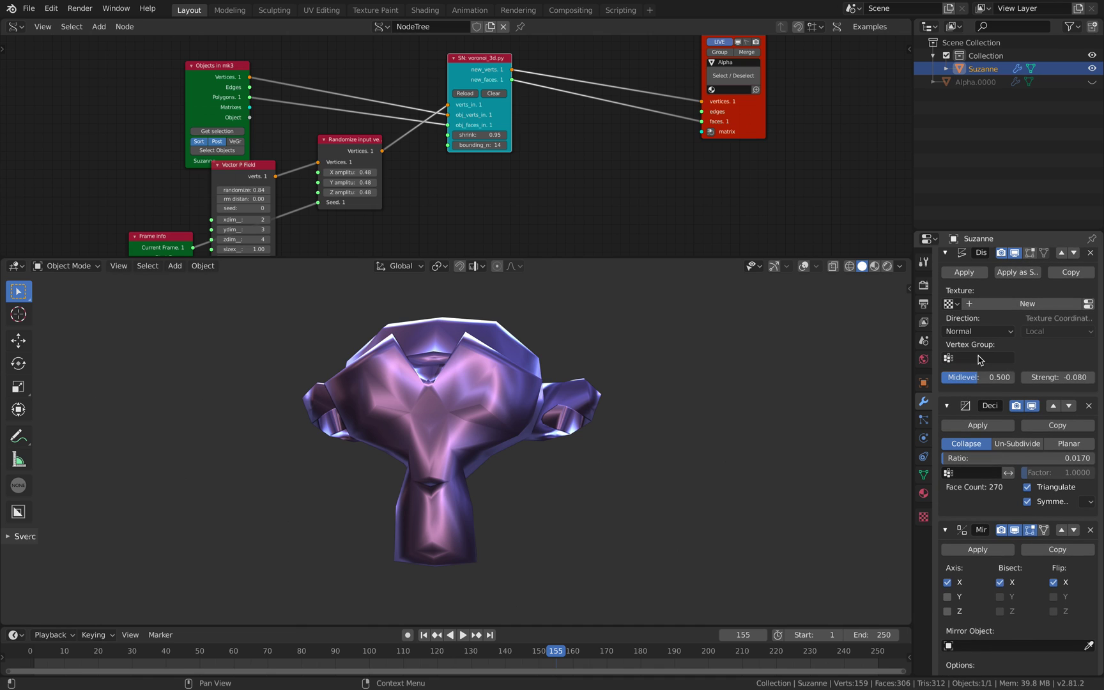
scroll(1016, 452, down, 2)
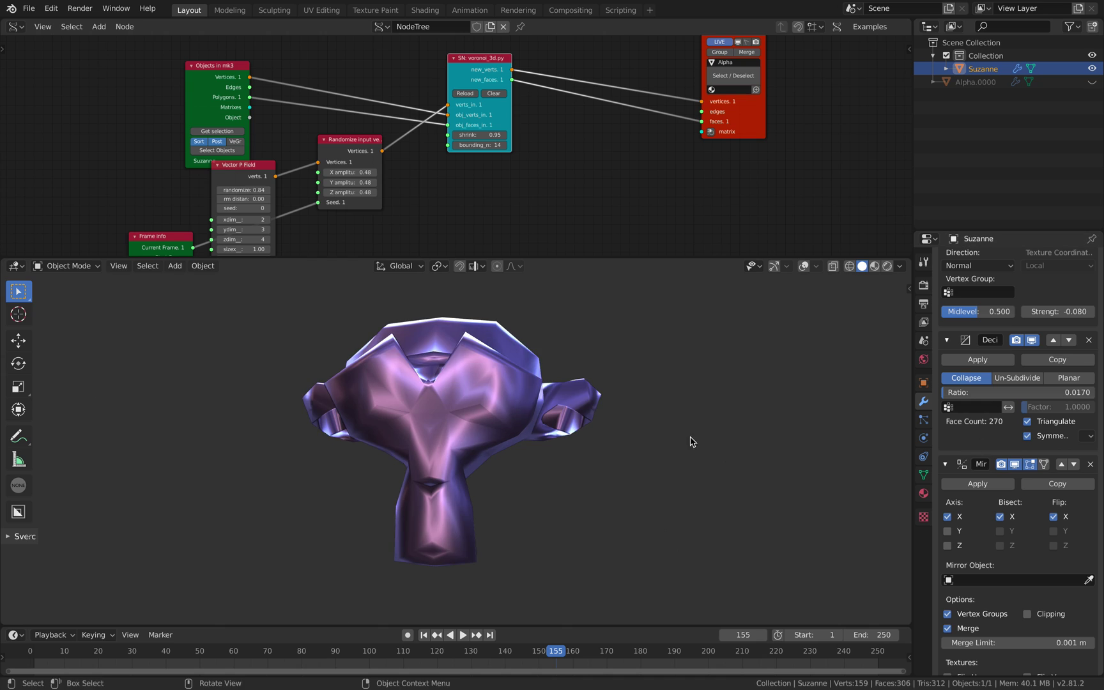
scroll(1037, 517, down, 2)
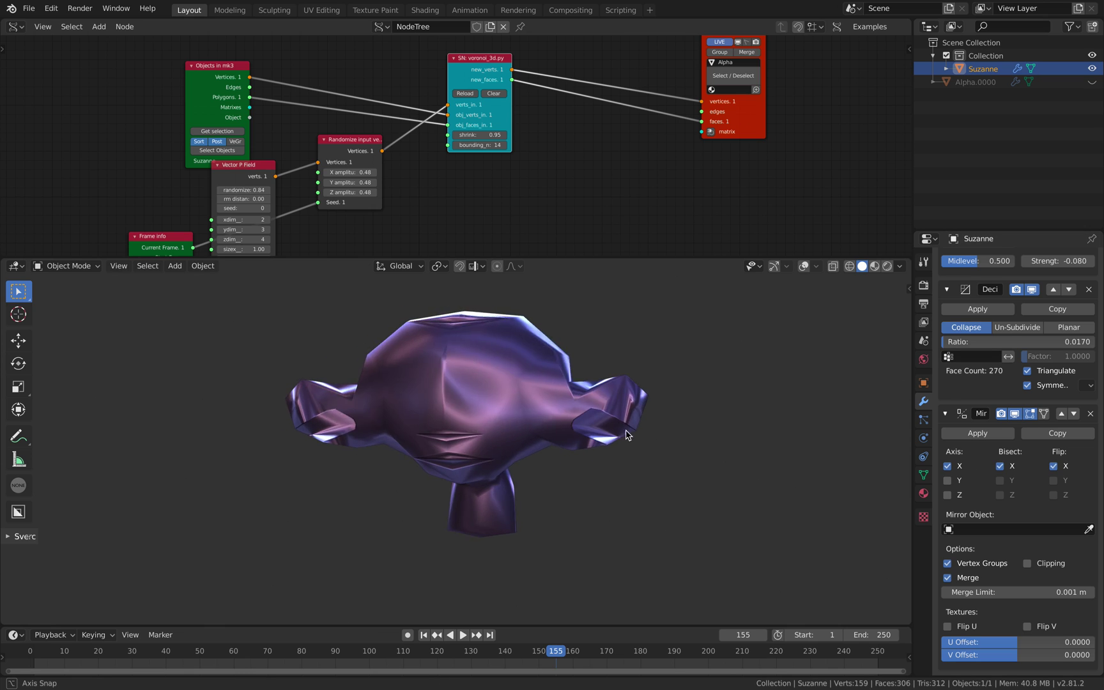
Step: Inspect Suzanne's simplified low-poly shape from the front and the side
middle_drag(464, 437, 422, 422)
scroll(465, 382, up, 3)
scroll(465, 382, down, 3)
middle_drag(465, 382, 484, 351)
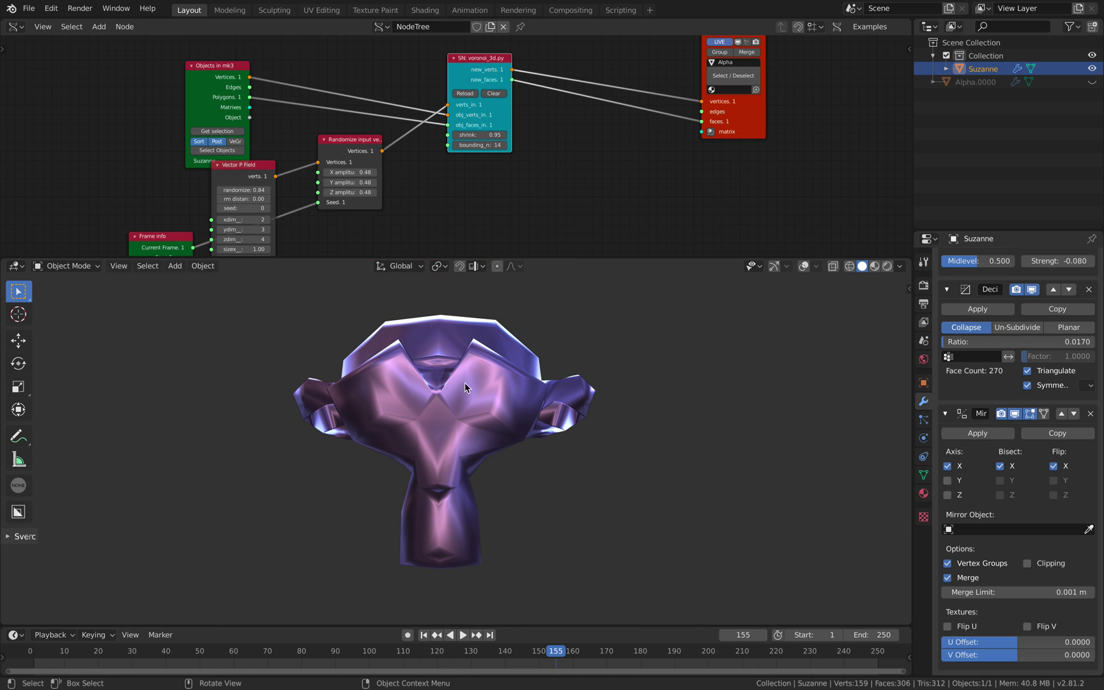
middle_drag(463, 391, 395, 377)
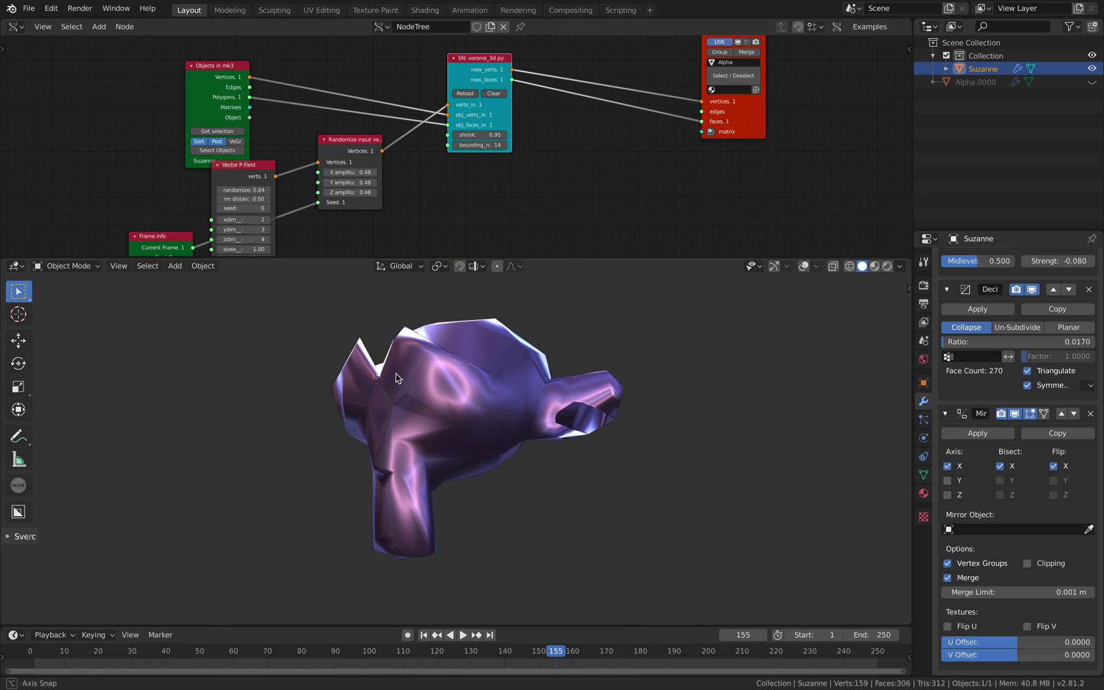
middle_drag(488, 387, 465, 396)
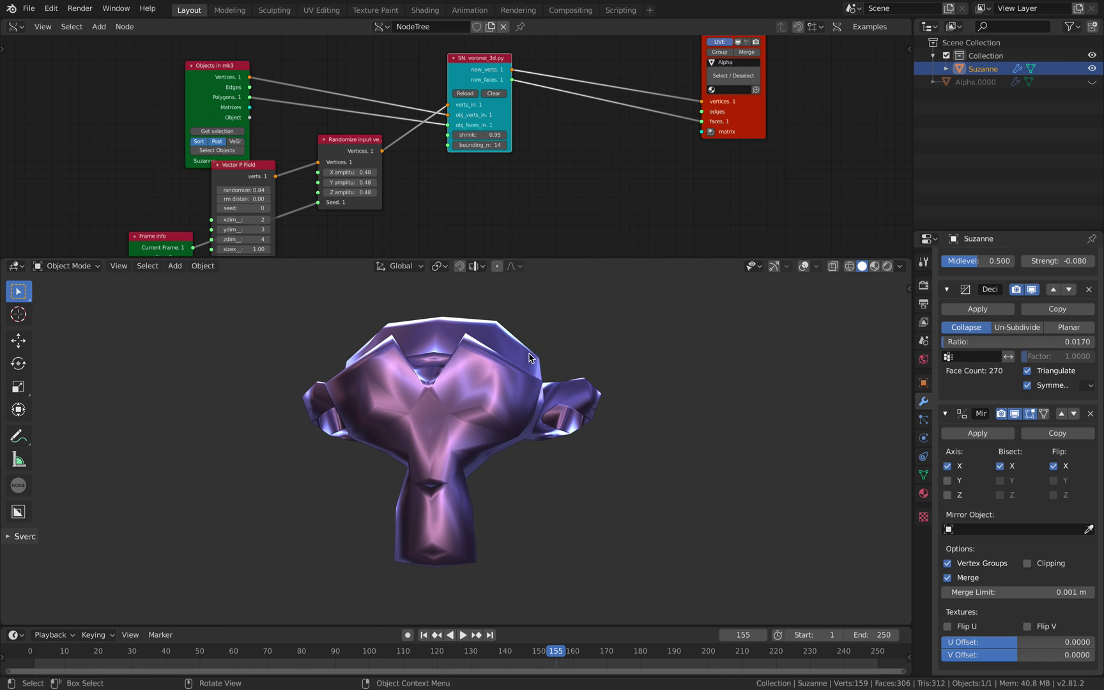
Step: Hide Suzanne, show Alpha.0000, and enlarge the node editor area so more of the node tree fits
click(1094, 69)
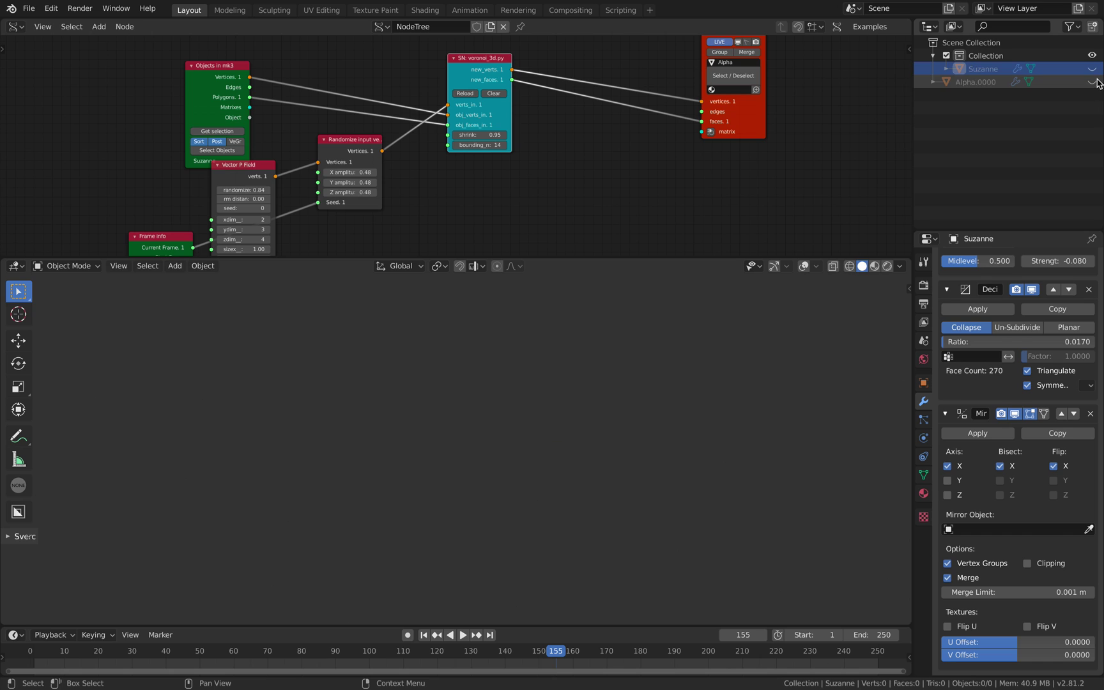
click(1093, 83)
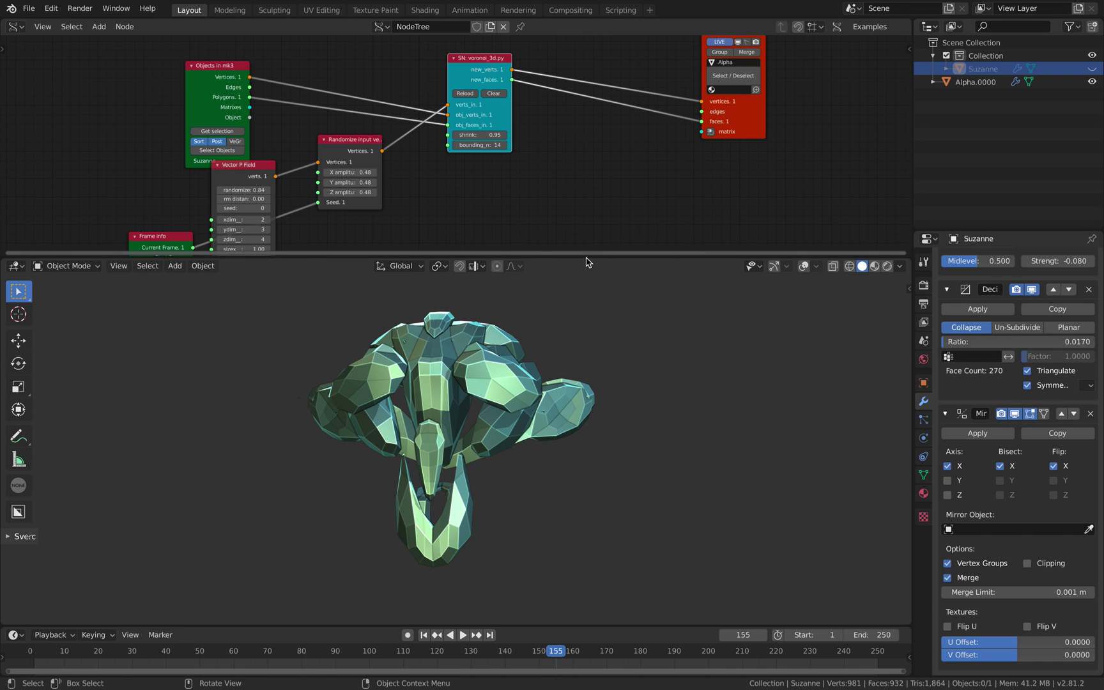
drag(586, 259, 586, 320)
middle_drag(526, 175, 582, 172)
middle_drag(273, 90, 260, 183)
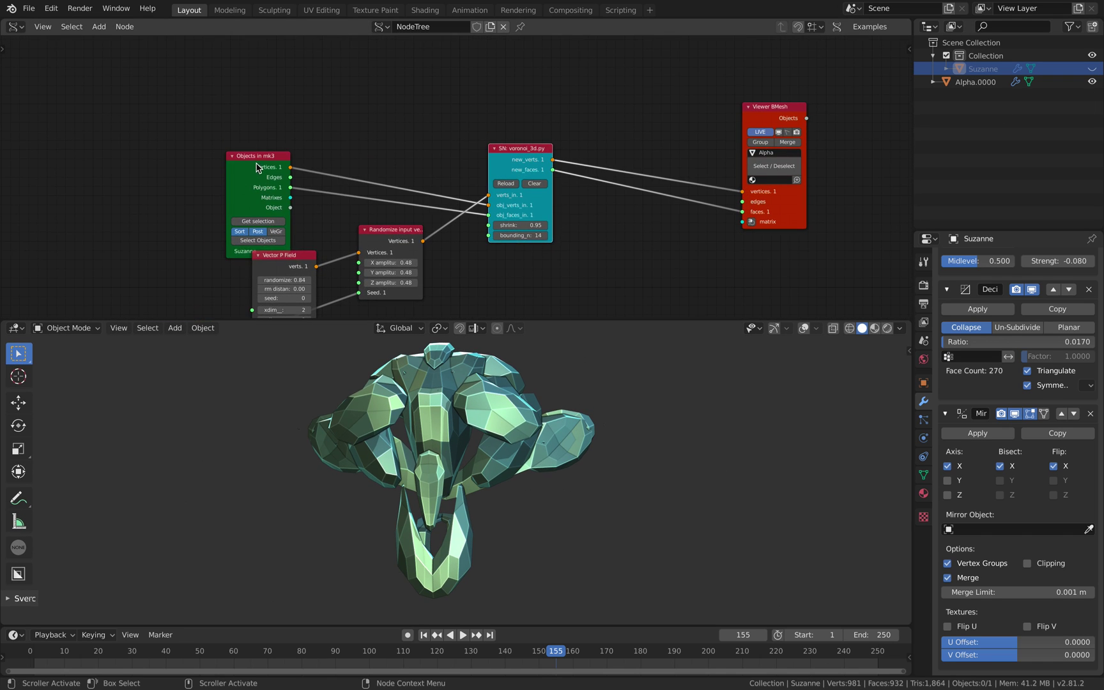
Step: Move the Objects in mk3 node up and away from the Vector P Field node it overlaps
drag(256, 164, 340, 109)
scroll(410, 131, up, 4)
scroll(341, 109, down, 3)
middle_drag(428, 131, 429, 77)
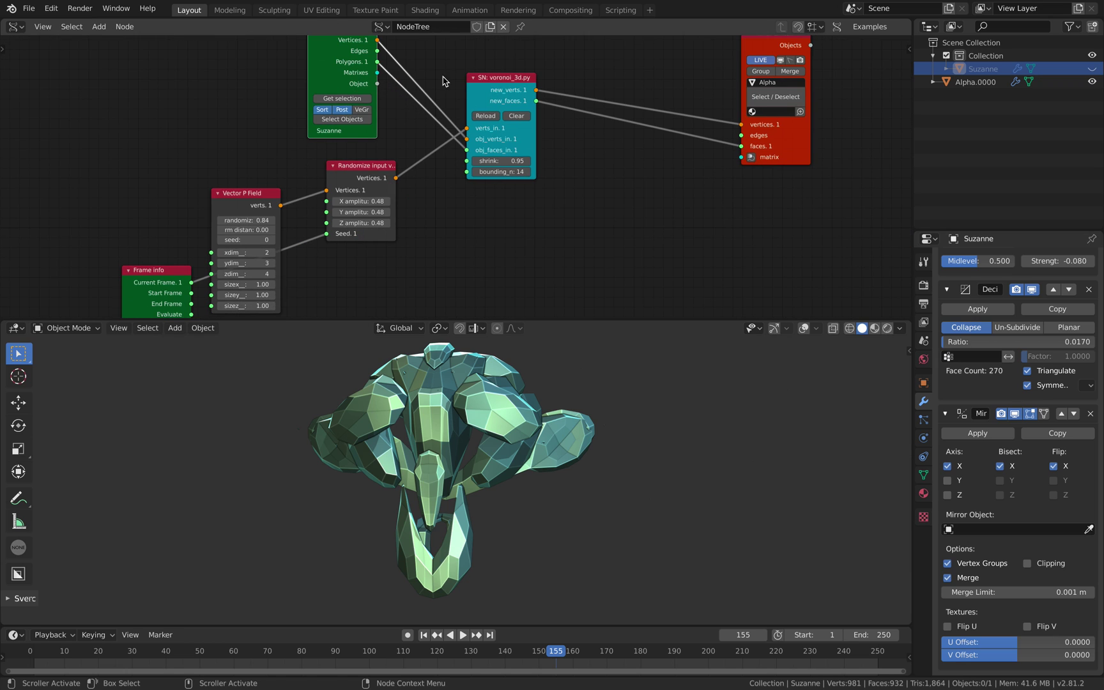
Step: Widen the voronoi_3d.py script node and reposition it and the Viewer BMesh node to tidy their connections
mouse_move(504, 80)
mouse_down()
mouse_move(492, 90)
mouse_move(486, 73)
mouse_up()
drag(780, 158, 782, 200)
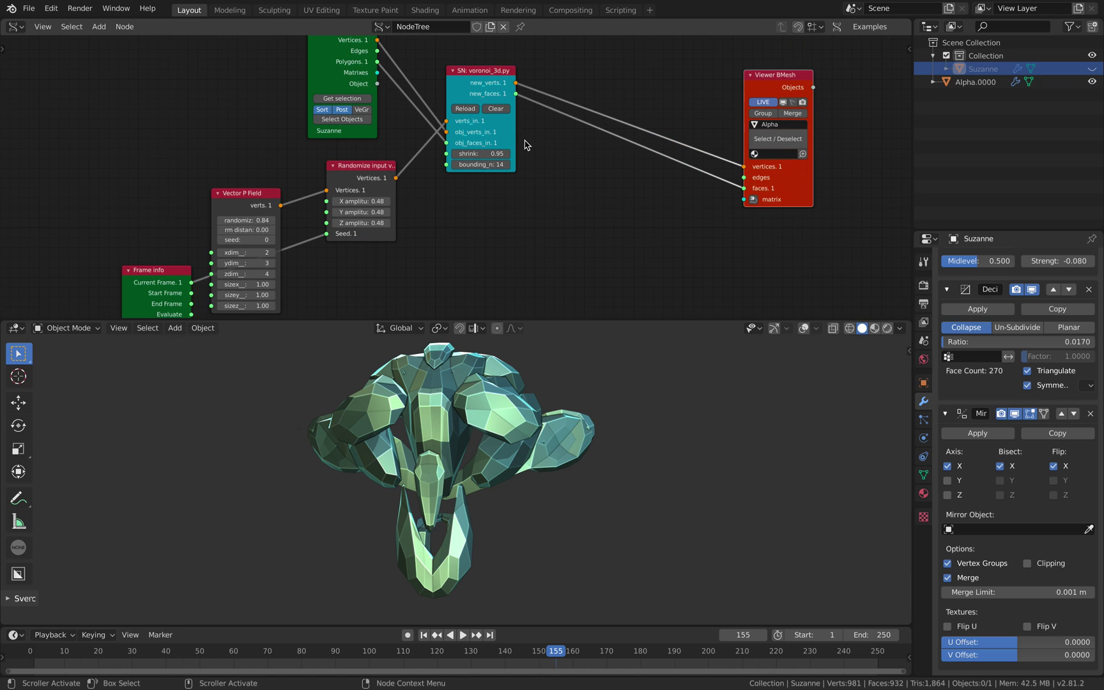
drag(516, 133, 550, 131)
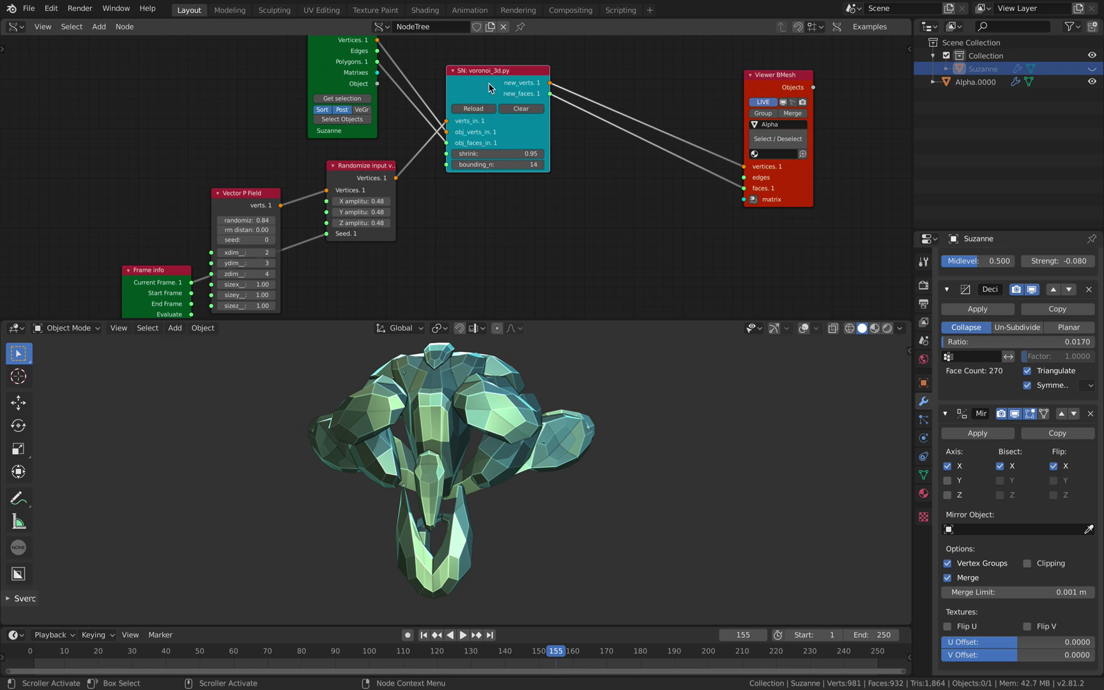
drag(491, 87, 510, 105)
middle_drag(676, 200, 677, 194)
drag(768, 174, 721, 126)
middle_drag(400, 172, 464, 189)
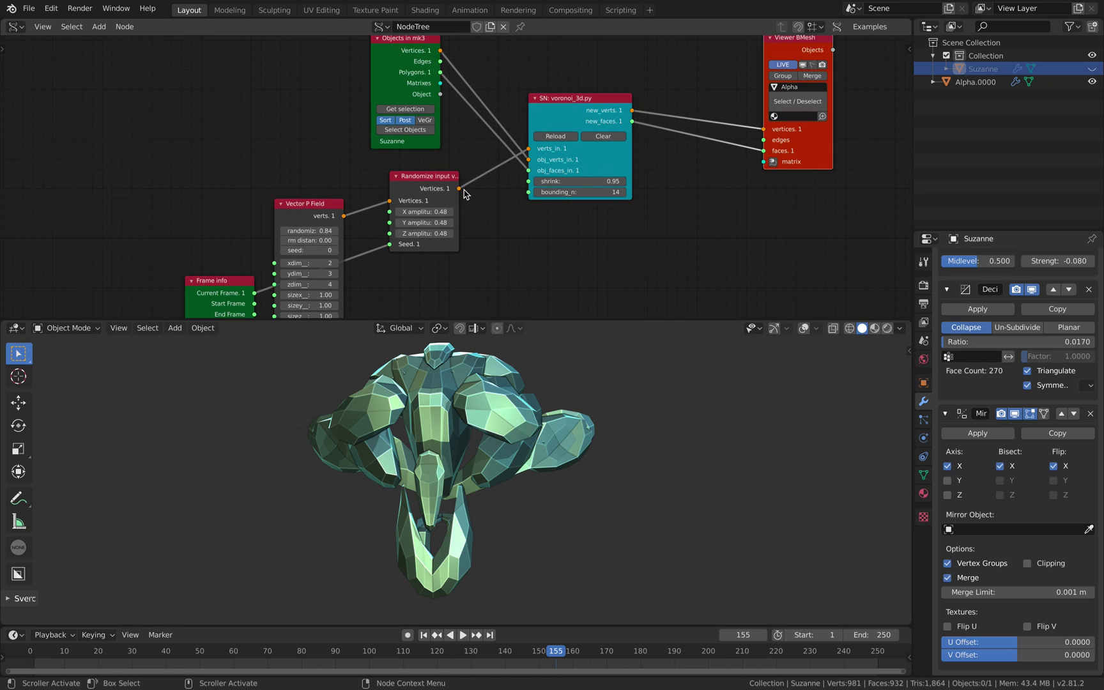
Step: Rearrange the Randomize input vectors, Vector P Field and Frame info nodes so they no longer overlap
drag(419, 179, 443, 178)
drag(311, 205, 324, 188)
middle_drag(331, 205, 362, 152)
drag(342, 133, 331, 97)
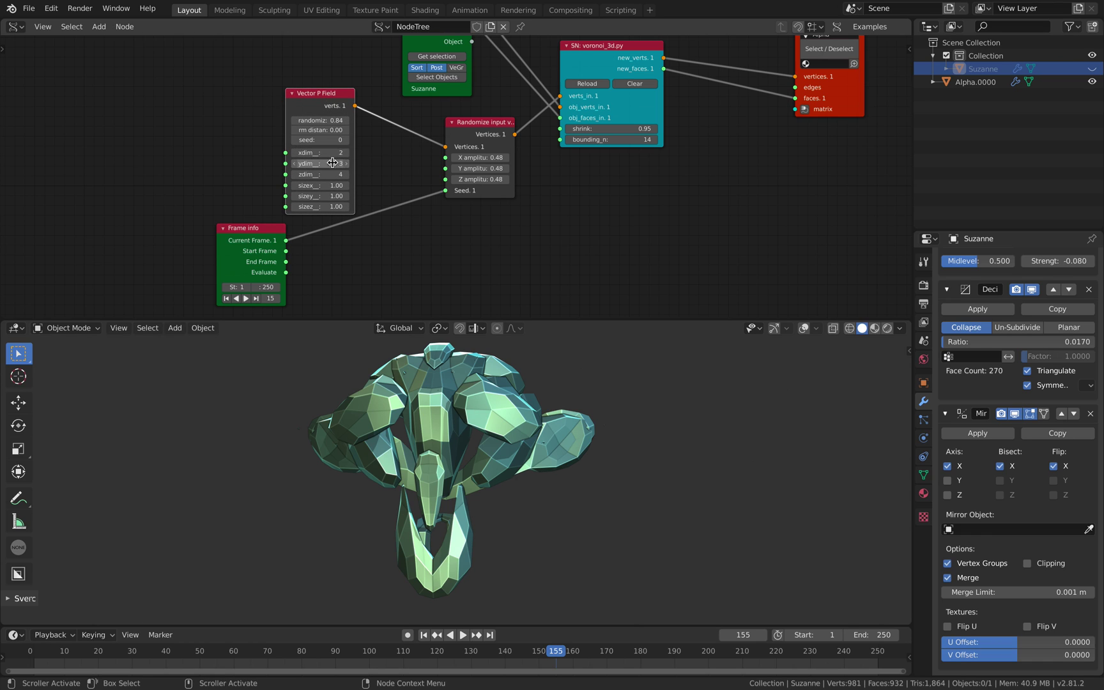
drag(253, 230, 311, 238)
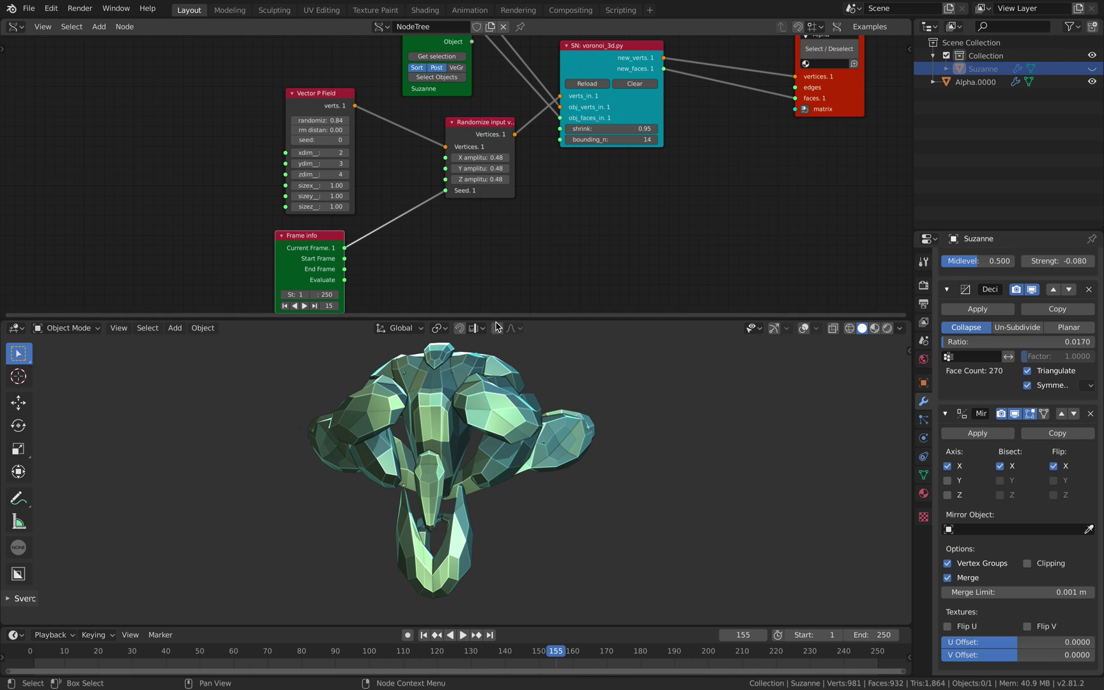
middle_drag(476, 390, 492, 389)
drag(474, 132, 465, 140)
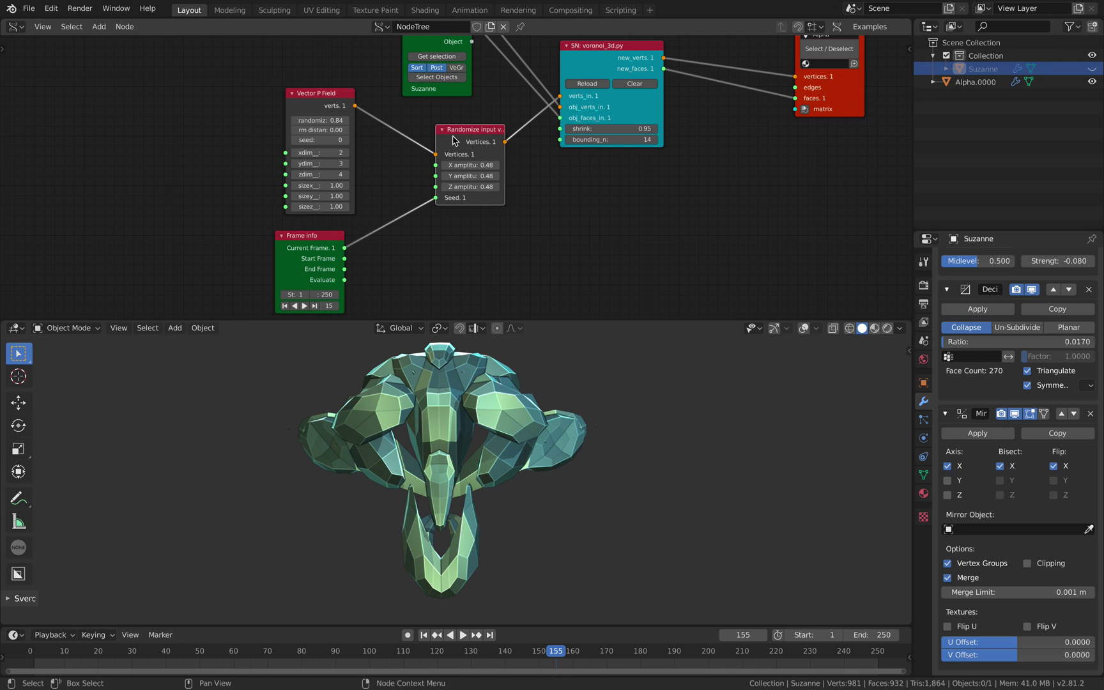
Step: Advance the timeline to frame 159, enlarging the 3D viewport and examining the Voronoi variation at each frame
middle_drag(562, 396, 586, 416)
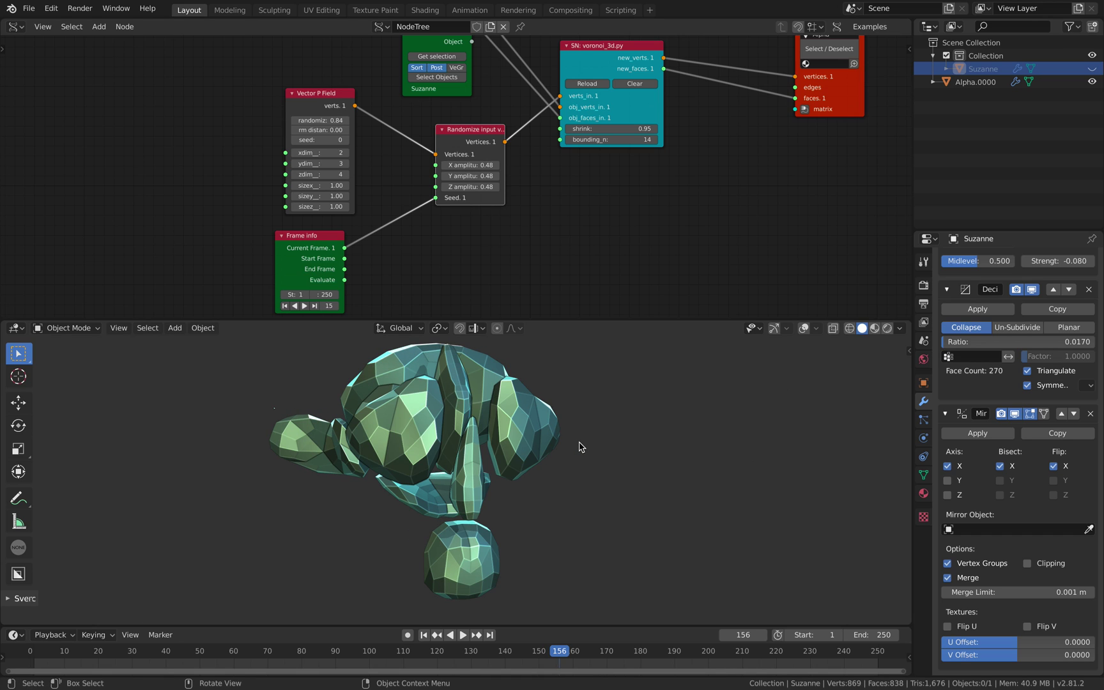
key(Right)
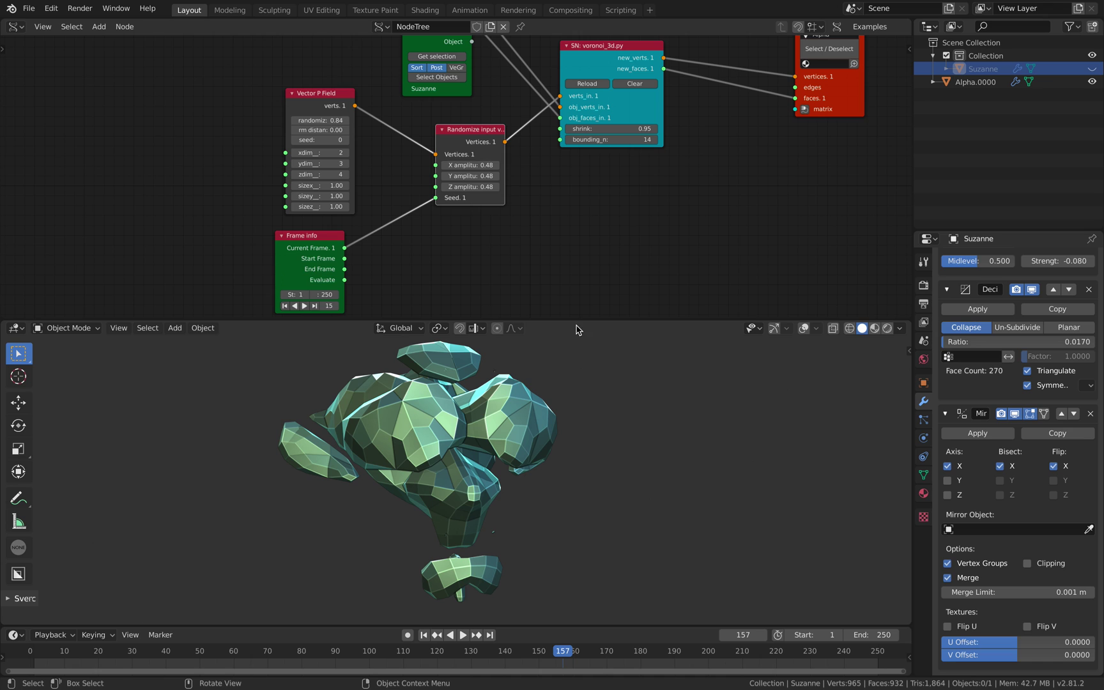
drag(575, 320, 573, 230)
middle_drag(607, 320, 572, 318)
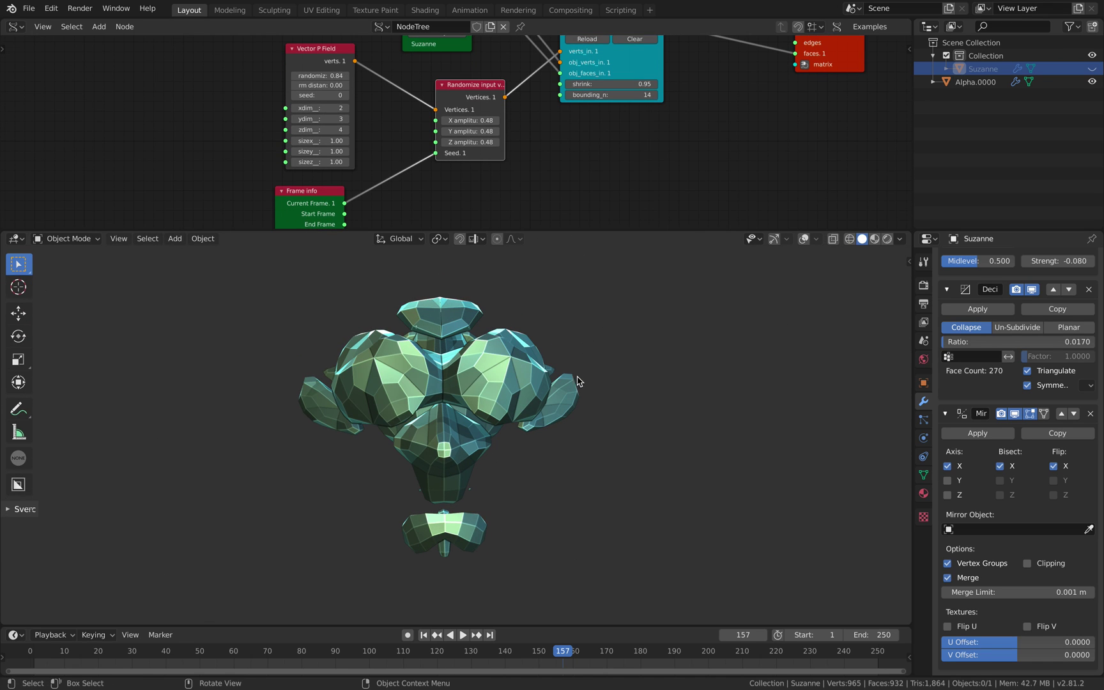
key(Right)
middle_drag(567, 389, 608, 350)
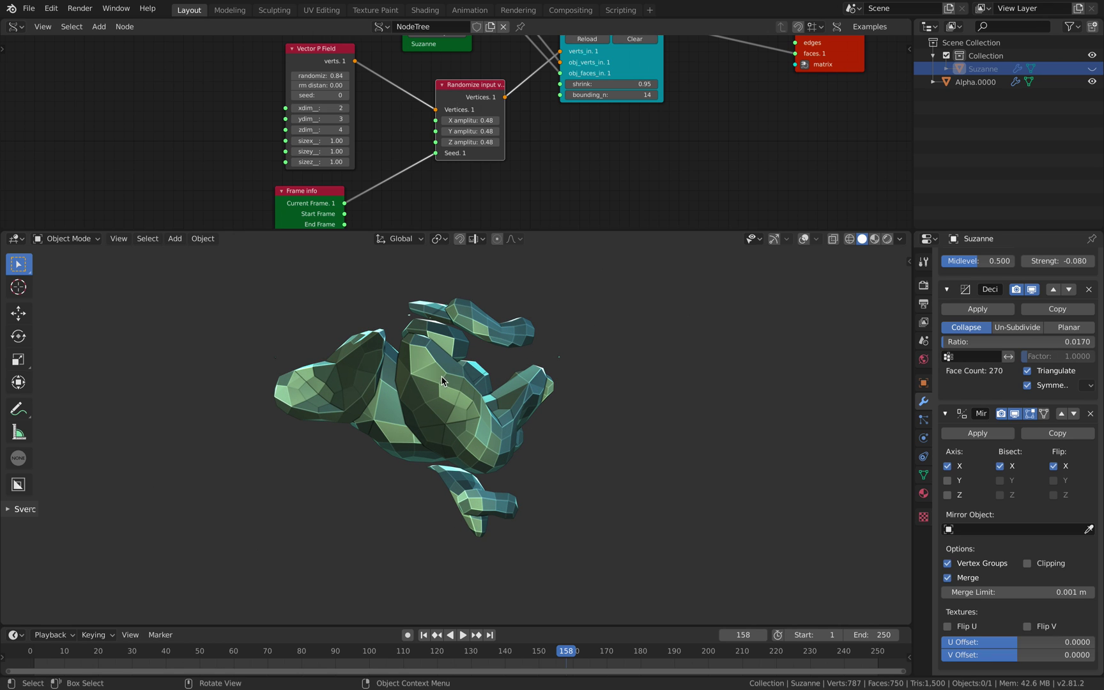
key(Right)
middle_drag(536, 377, 447, 416)
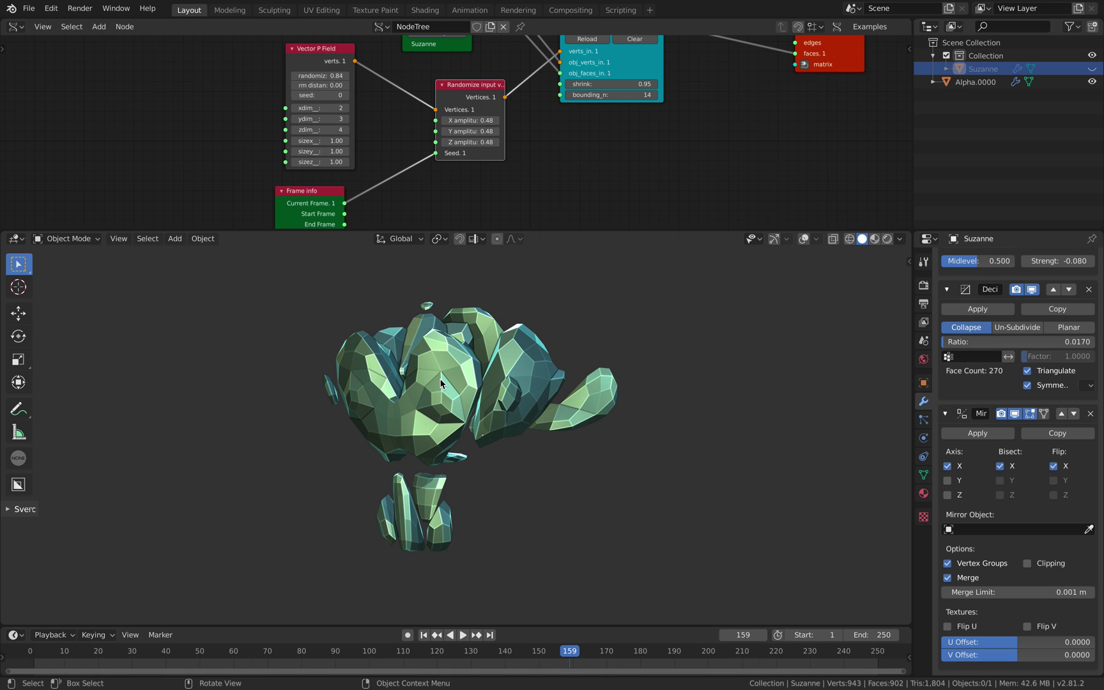
Step: Advance the timeline frame by frame to 166, examining each Voronoi variation of the Suzanne head from different angles
key(Right)
middle_drag(465, 372, 347, 370)
middle_drag(452, 337, 518, 345)
key(Right)
middle_drag(480, 385, 559, 384)
key(Right)
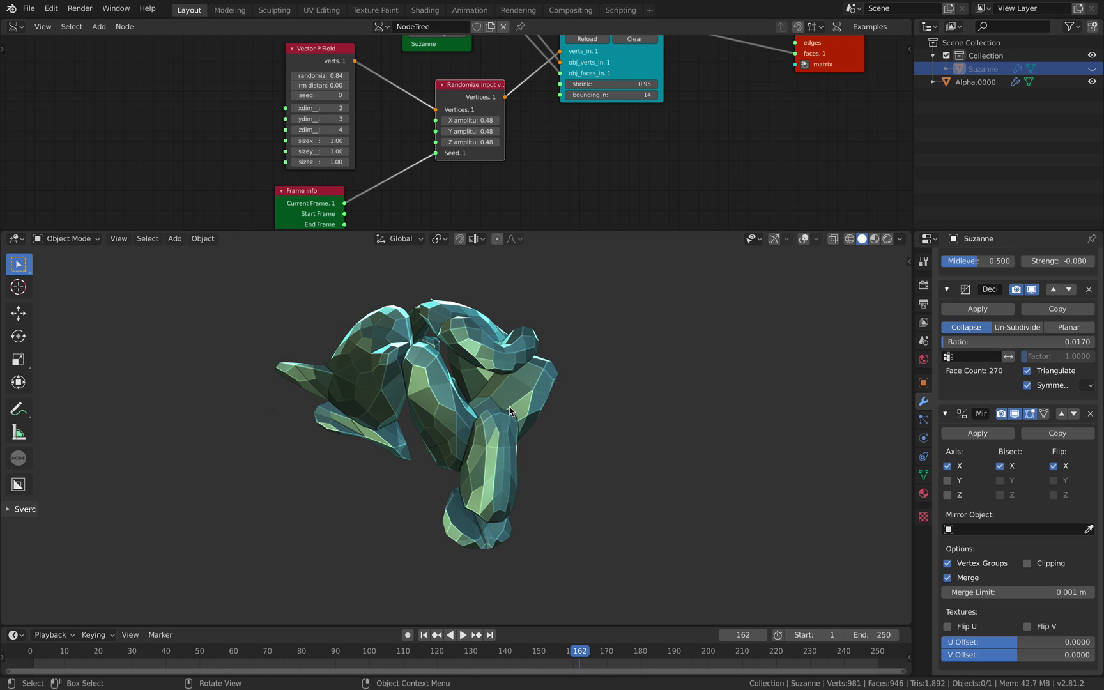
key(Right)
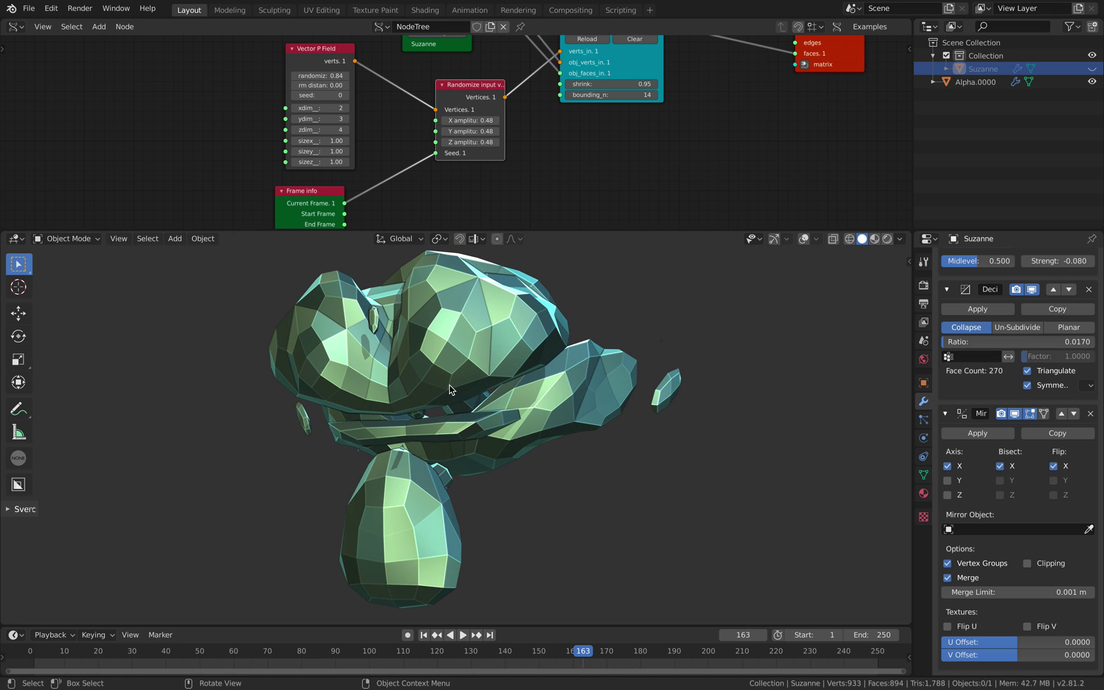
key(Right)
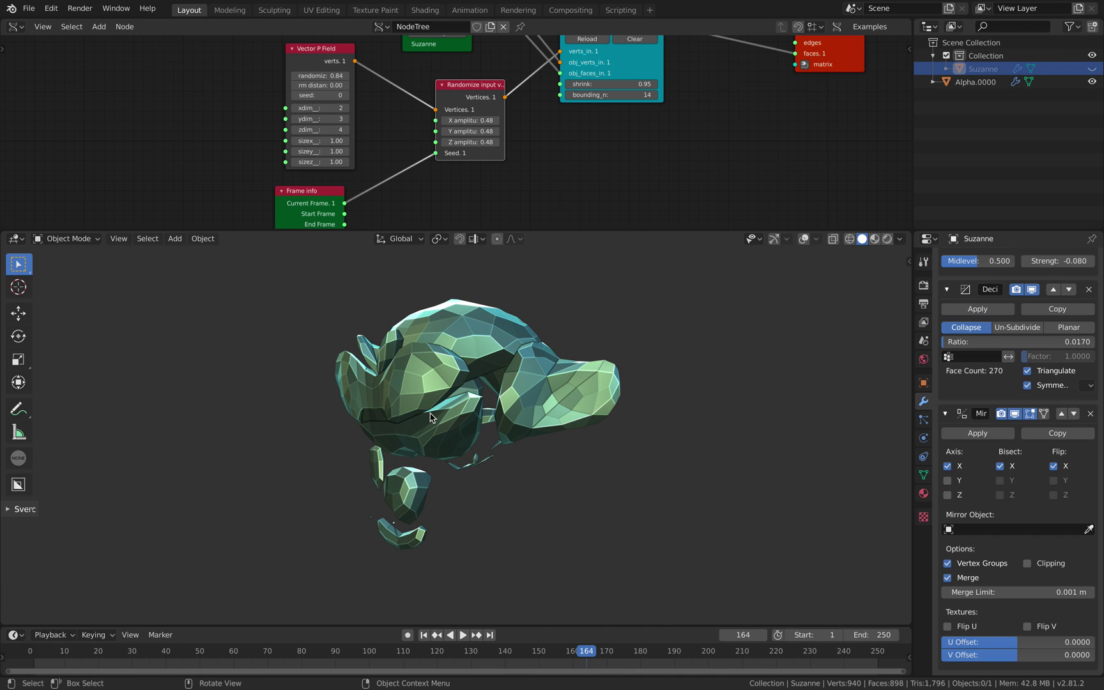
key(Right)
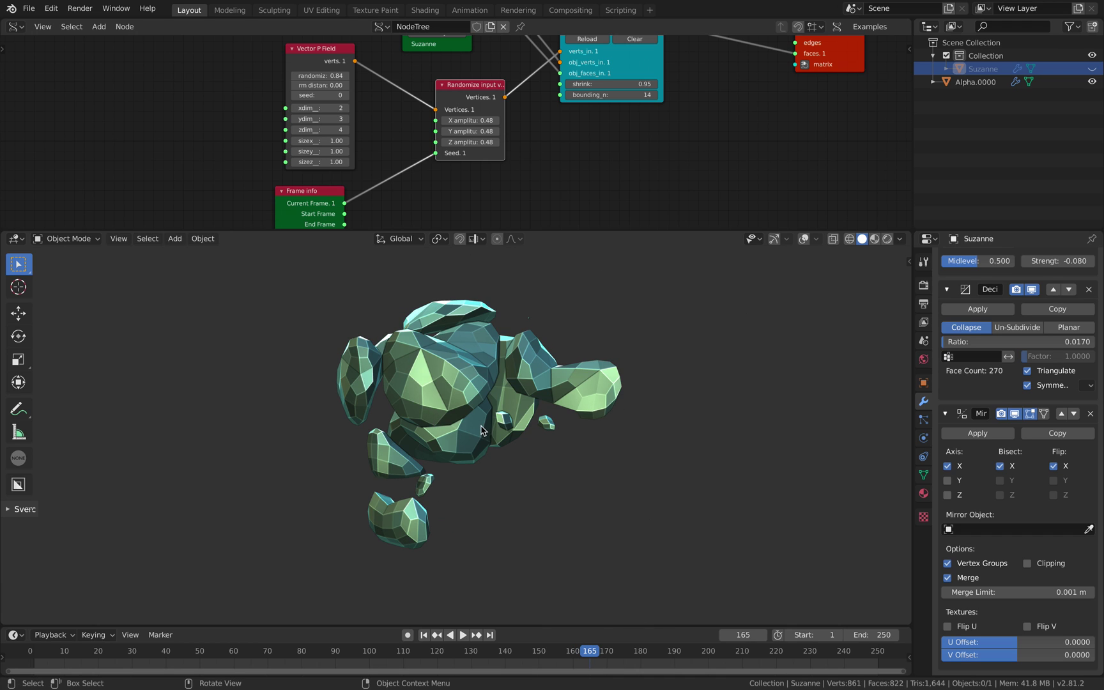
key(Right)
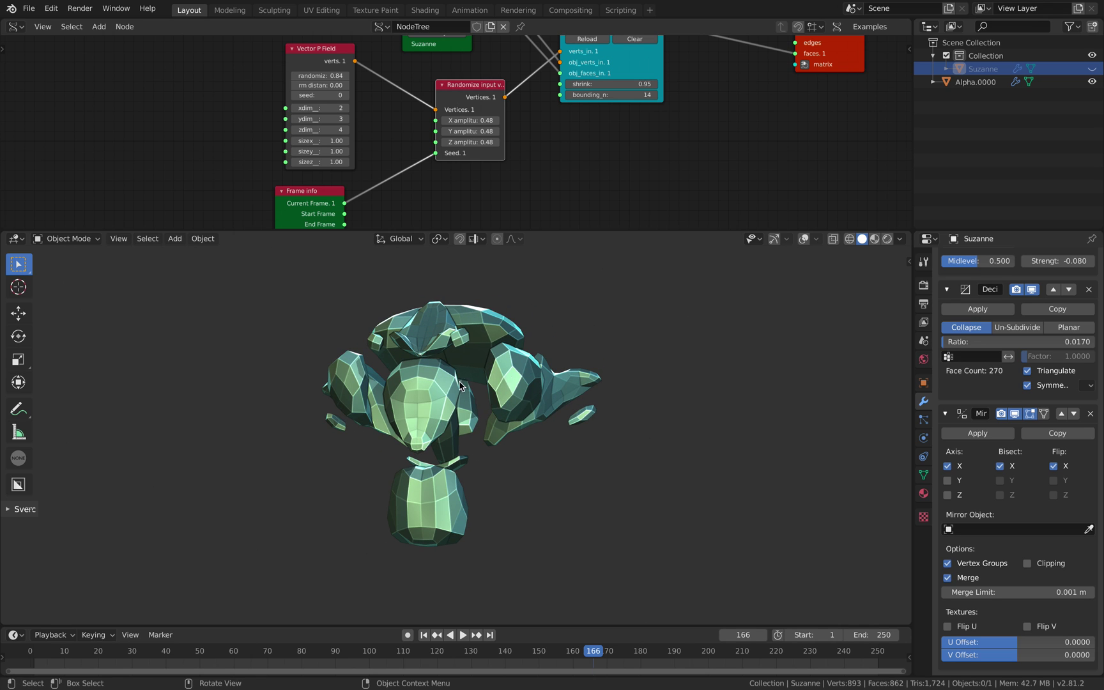
Step: Step the timeline through frames 198 to 202 and inspect the angular mask-like variations in the enlarged 3D viewport
key(Right)
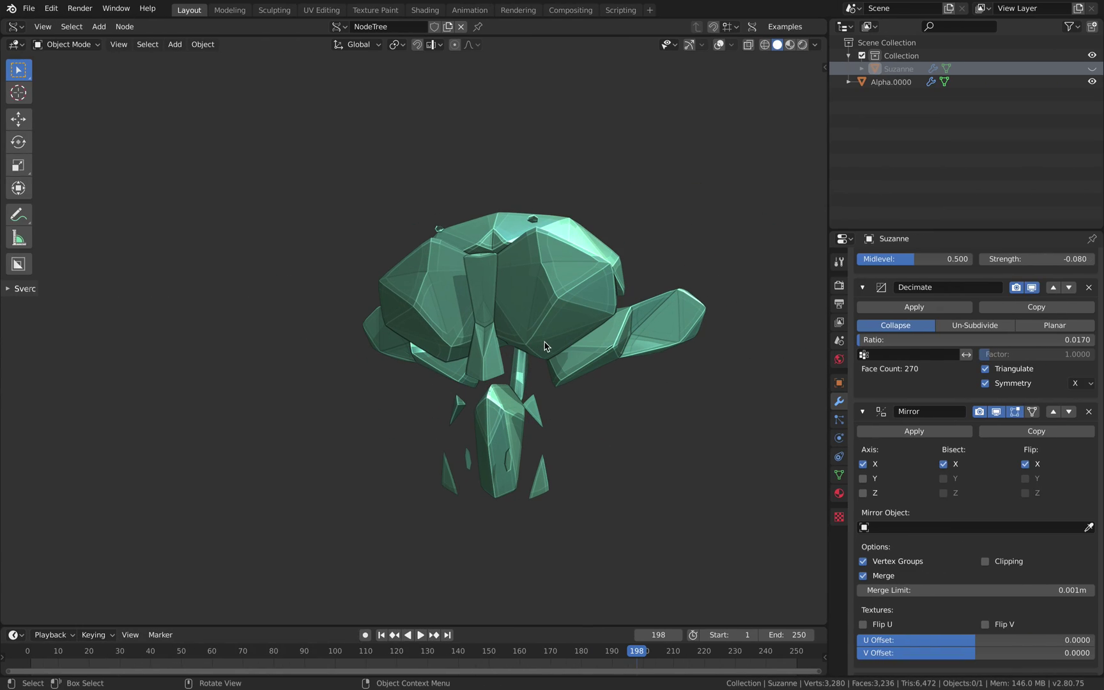
key(Right)
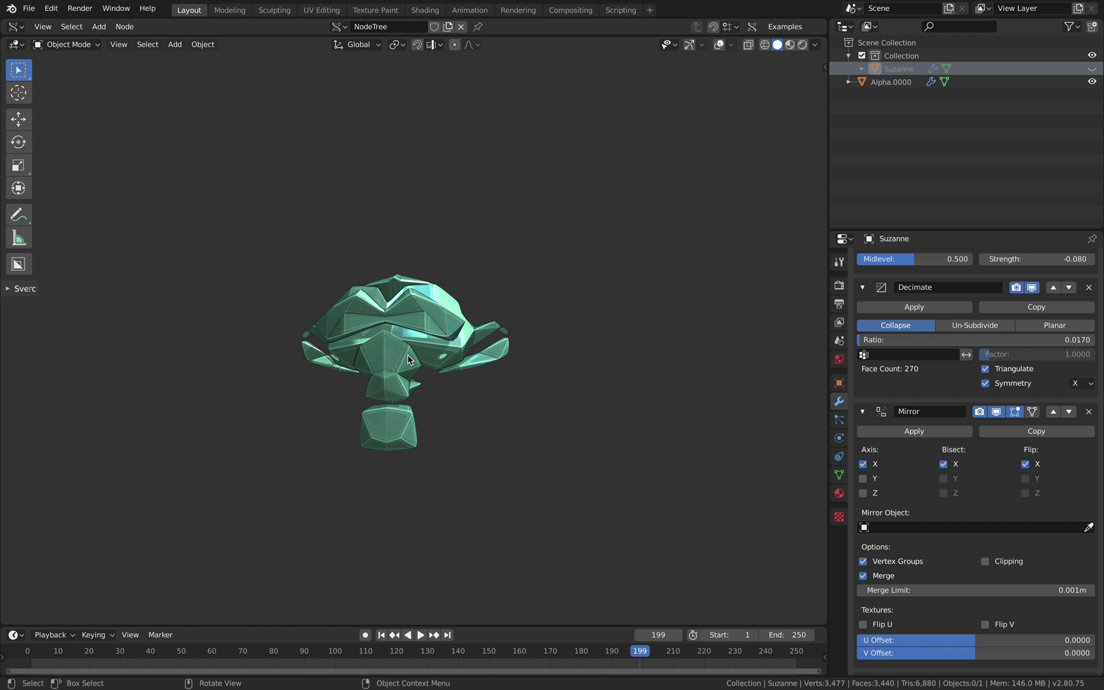
key(Right)
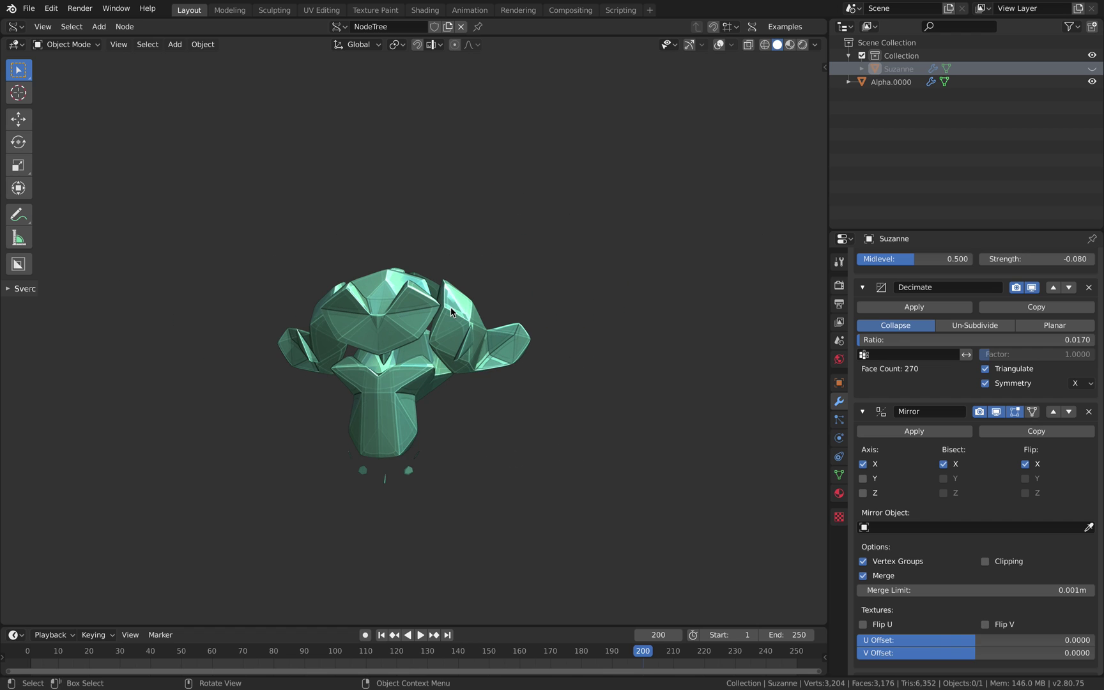
middle_drag(455, 335, 416, 275)
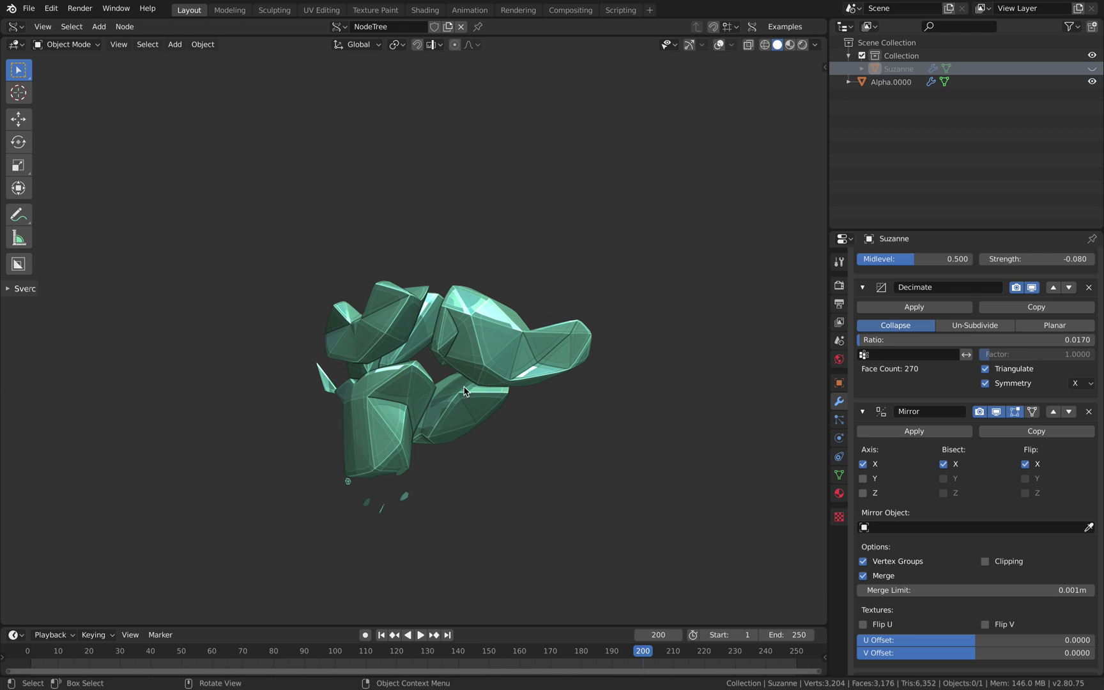
key(Right)
middle_drag(501, 339, 560, 359)
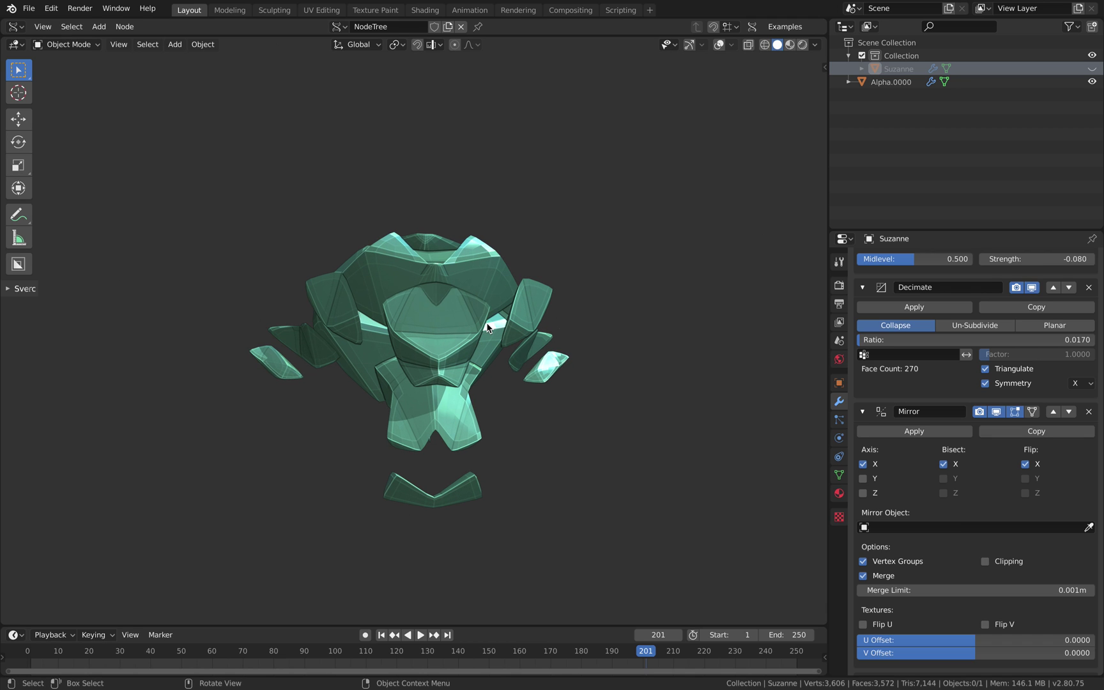
key(Right)
middle_drag(511, 327, 496, 353)
middle_drag(540, 306, 488, 287)
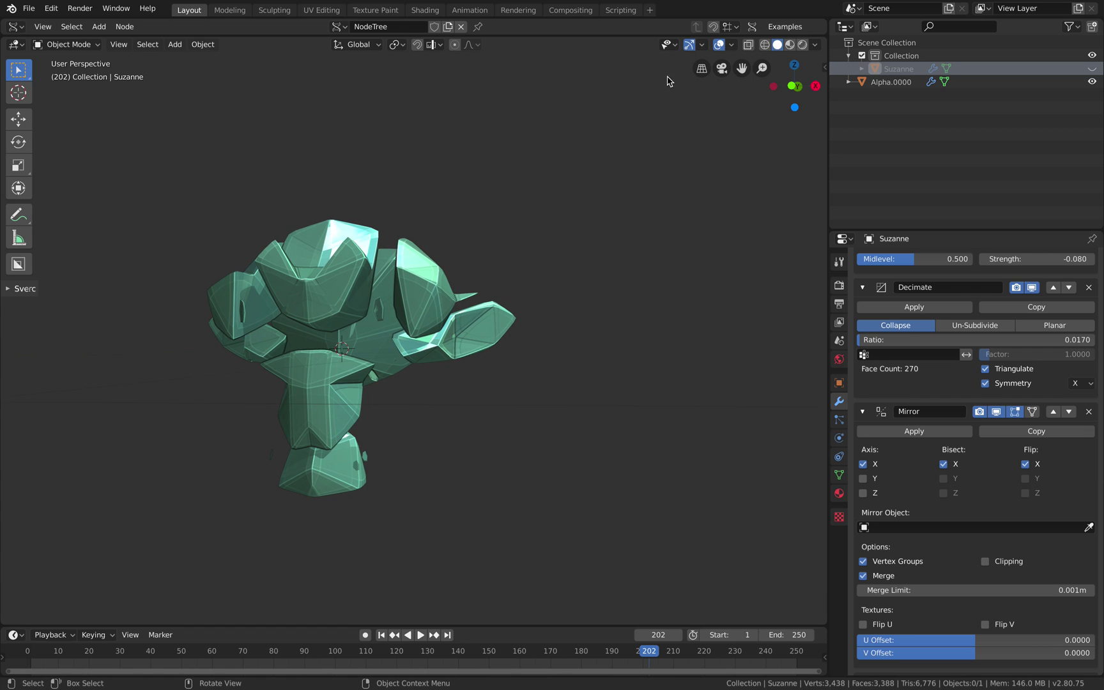
Step: Annotate a round skull-like face with eyes, nose and teeth beside the mesh, plus an empty rounded outline below it
middle_drag(631, 208, 553, 338)
mouse_move(511, 313)
mouse_down()
mouse_move(540, 165)
mouse_move(641, 276)
mouse_move(567, 330)
mouse_move(610, 315)
mouse_move(575, 173)
mouse_move(491, 289)
mouse_move(525, 330)
mouse_up()
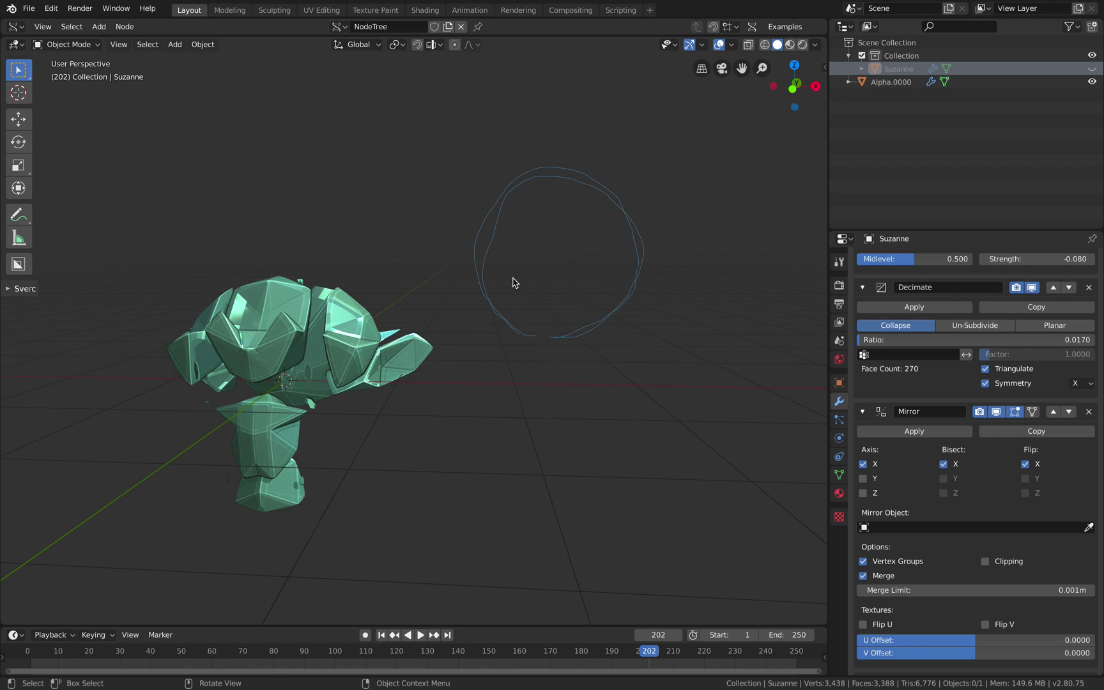
click(604, 233)
click(557, 271)
click(536, 318)
click(583, 315)
click(605, 307)
mouse_move(552, 320)
middle_down()
mouse_move(583, 320)
mouse_move(501, 298)
middle_up()
mouse_move(565, 292)
mouse_down()
mouse_move(564, 431)
mouse_move(656, 328)
mouse_move(566, 293)
mouse_up()
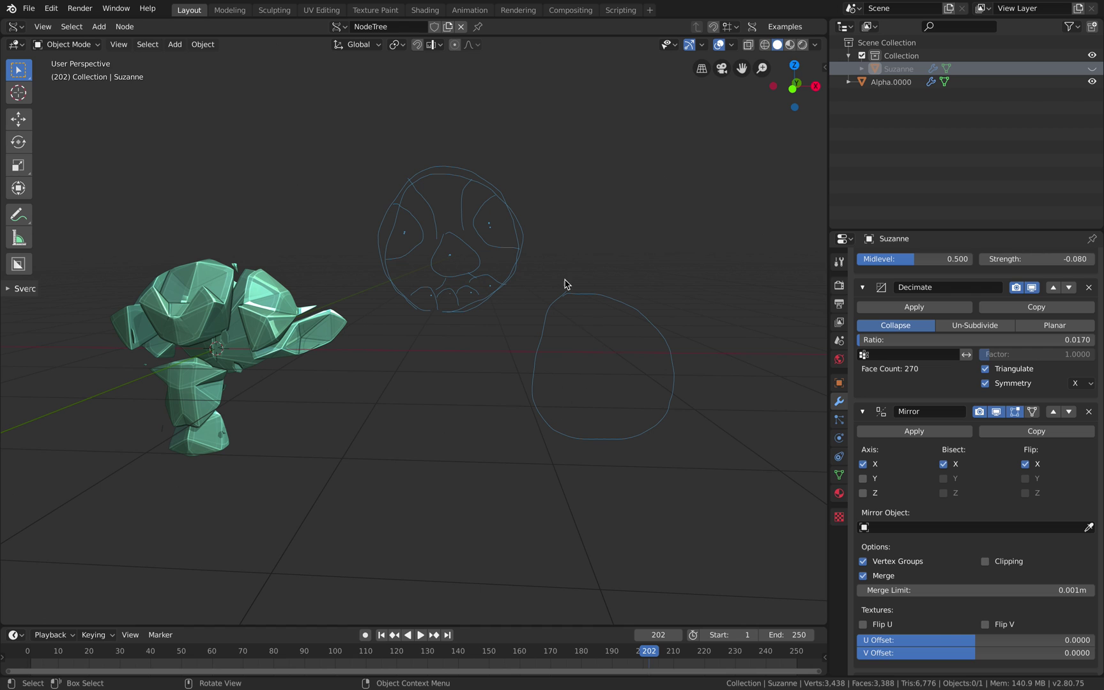
Step: Advance the timeline to frame 204 and compare the new Voronoi variation with the annotated face
scroll(515, 254, up, 1)
mouse_move(496, 228)
shift+middle_down()
mouse_move(515, 254)
mouse_move(530, 240)
mouse_move(534, 257)
shift+middle_up()
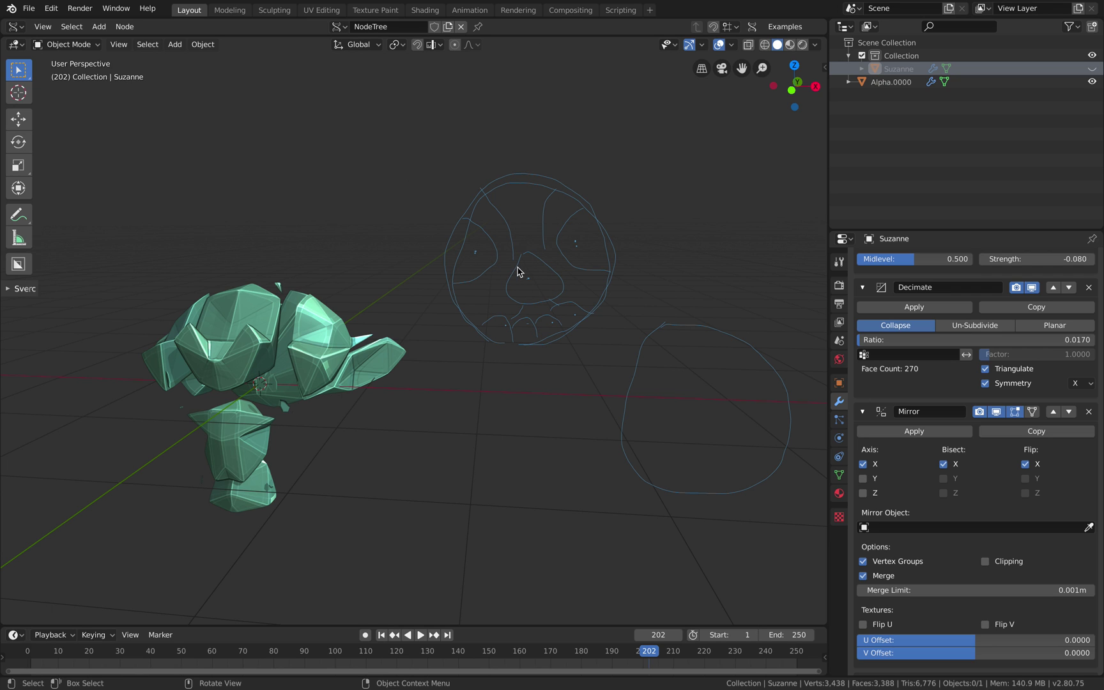
key(Right)
key(Right)
scroll(574, 275, down, 1)
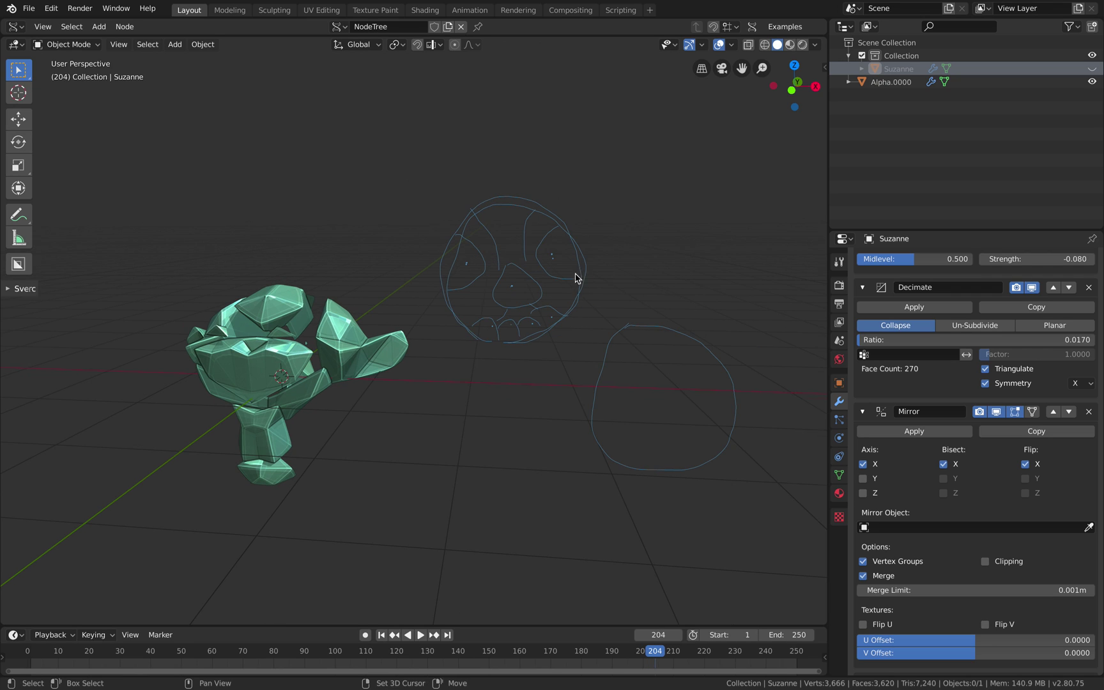
mouse_move(575, 274)
shift+middle_down()
mouse_move(539, 282)
mouse_move(592, 302)
shift+middle_up()
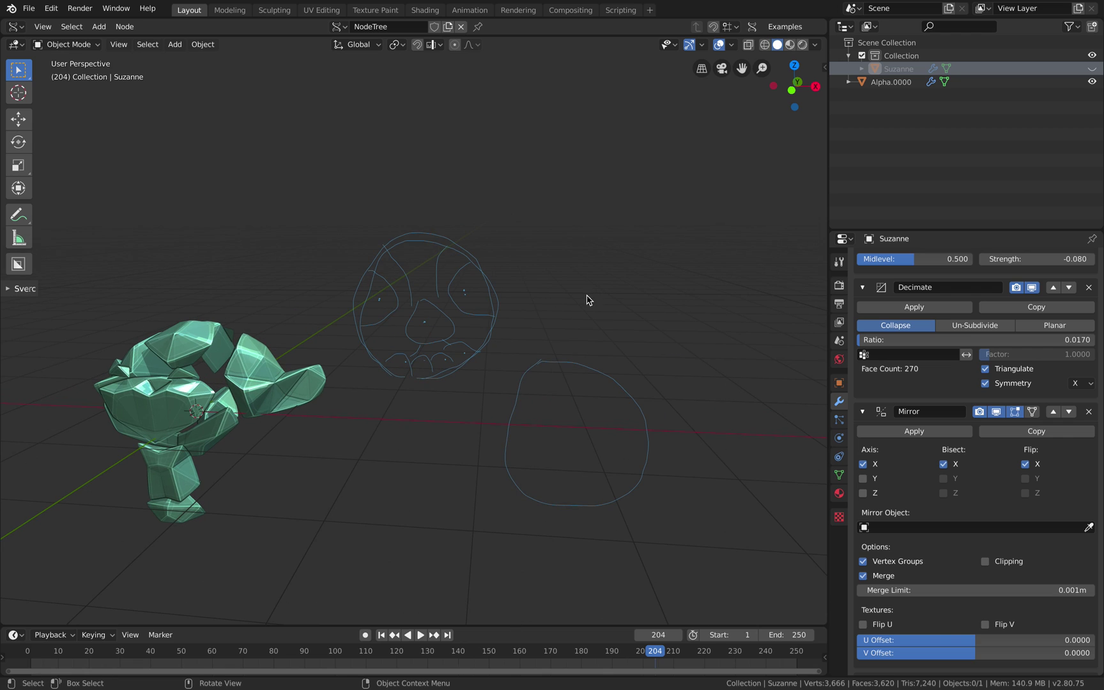
Step: Annotate the torso, head, upper arms and forearms of a humanoid figure as separate rounded outlines beside the mesh
mouse_move(589, 300)
mouse_down()
mouse_move(559, 197)
mouse_move(653, 131)
mouse_move(673, 306)
mouse_move(589, 302)
mouse_up()
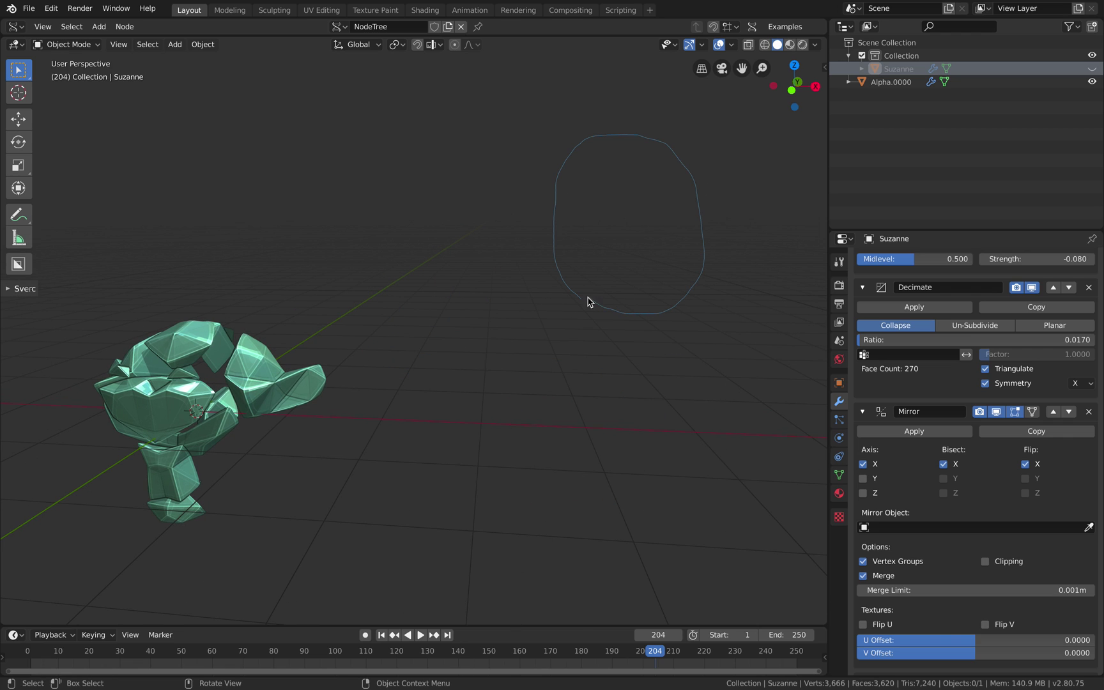
mouse_move(588, 300)
middle_down()
mouse_move(587, 217)
mouse_move(569, 163)
middle_up()
mouse_move(572, 116)
mouse_down()
mouse_move(644, 207)
mouse_move(578, 106)
mouse_up()
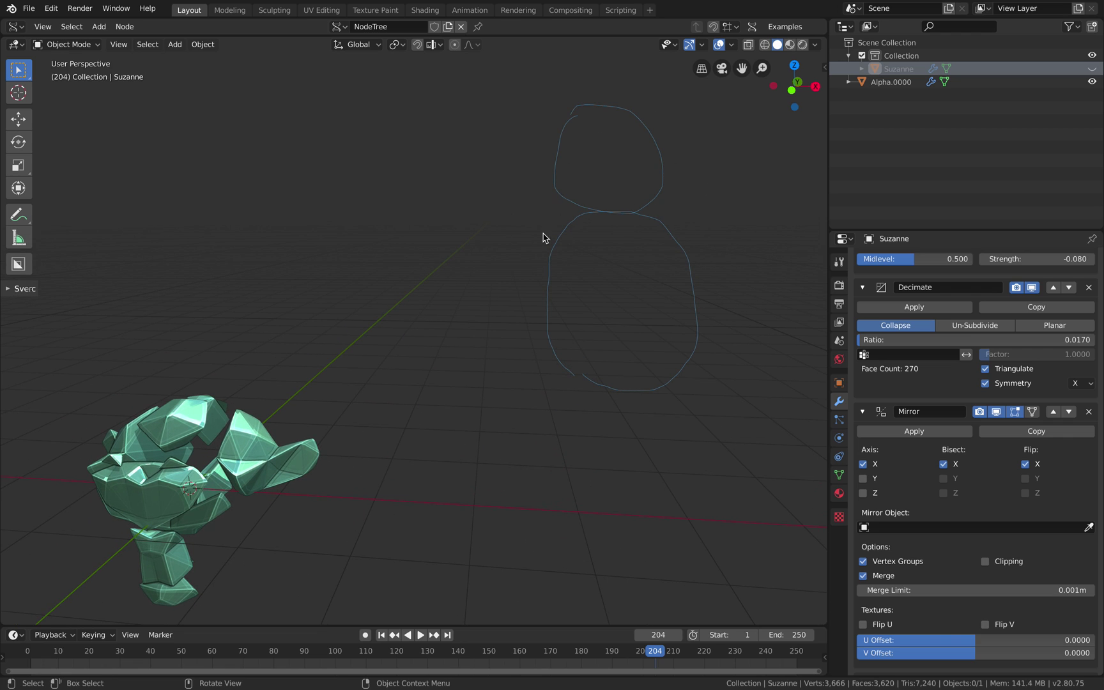
mouse_move(529, 242)
mouse_down()
mouse_move(523, 296)
mouse_move(517, 263)
mouse_up()
drag(696, 238, 708, 239)
drag(471, 348, 487, 416)
drag(759, 312, 764, 324)
Step: Sketch the annotated figure's thighs, knees and lower legs as separate rounded outlines below the torso
drag(574, 411, 582, 404)
drag(672, 420, 671, 416)
drag(582, 483, 578, 487)
drag(688, 476, 685, 479)
drag(591, 523, 623, 575)
drag(688, 516, 712, 512)
Step: Add elbow outlines, a hand with fingers and facial features to the annotated figure
drag(473, 328, 473, 330)
drag(760, 307, 779, 316)
drag(460, 434, 505, 443)
mouse_move(592, 144)
mouse_down()
mouse_move(584, 153)
mouse_move(588, 140)
mouse_up()
drag(509, 469, 486, 474)
Step: Divide the annotated figure's torso into separate chest and abdominal pieces
mouse_move(562, 294)
mouse_down()
mouse_move(600, 219)
mouse_move(642, 278)
mouse_move(676, 284)
mouse_up()
mouse_move(594, 312)
mouse_down()
mouse_move(640, 331)
mouse_move(627, 307)
mouse_up()
mouse_move(624, 346)
mouse_down()
mouse_move(631, 367)
mouse_move(641, 348)
mouse_up()
mouse_move(633, 360)
mouse_down()
mouse_move(648, 376)
mouse_move(636, 366)
mouse_up()
drag(655, 309, 653, 353)
drag(656, 308, 692, 289)
mouse_move(574, 300)
mouse_down()
mouse_move(544, 267)
mouse_move(602, 224)
mouse_move(678, 271)
mouse_up()
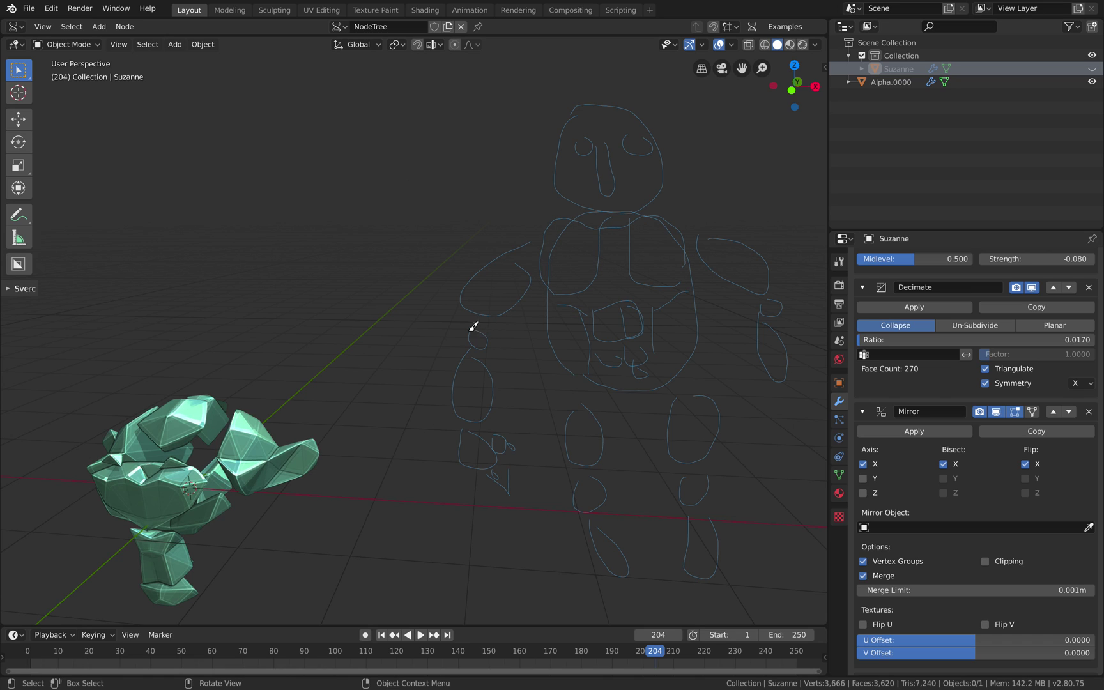
Step: Refine the annotated figure with more elbow and hand strokes, a mouth and an ear on each side of the head
drag(467, 346, 475, 351)
drag(463, 435, 502, 484)
drag(597, 203, 609, 201)
drag(553, 147, 551, 167)
drag(674, 135, 668, 174)
Step: Advance the timeline frame by frame to 212, examining each Suzanne variation from the front and from both sides
mouse_move(464, 387)
middle_down()
mouse_move(505, 323)
mouse_move(452, 362)
middle_up()
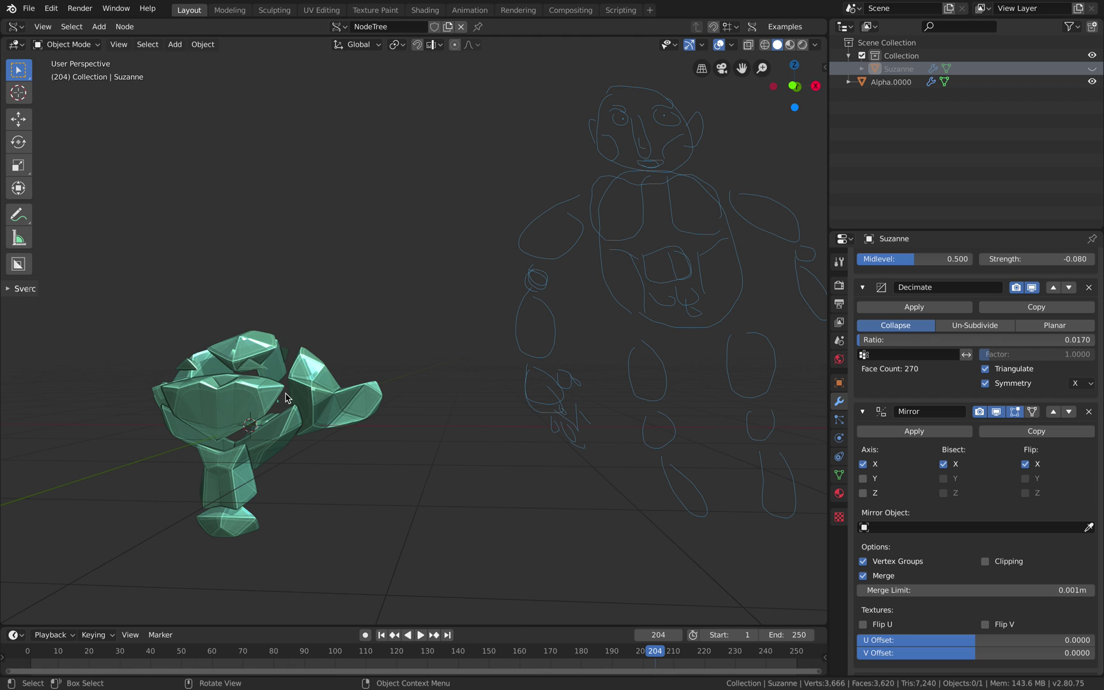
mouse_move(285, 403)
middle_down()
mouse_move(389, 348)
mouse_move(355, 349)
middle_up()
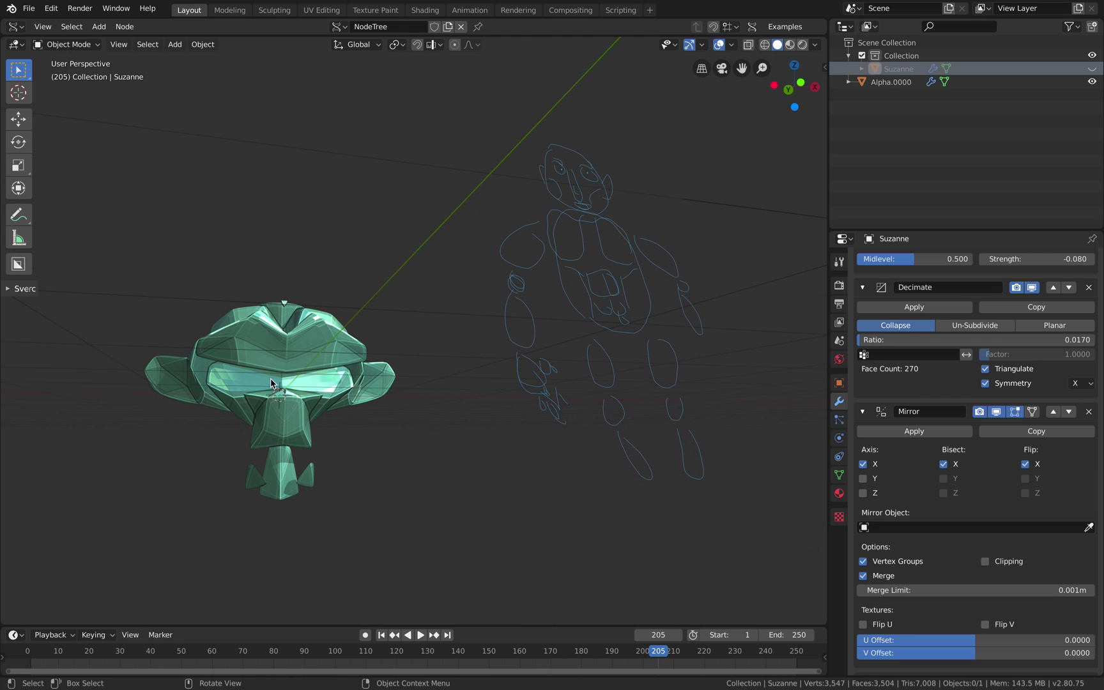
mouse_move(270, 383)
middle_down()
mouse_move(182, 391)
mouse_move(263, 347)
mouse_move(391, 354)
mouse_move(307, 351)
mouse_move(362, 370)
mouse_move(289, 333)
mouse_move(285, 350)
middle_up()
key(Right)
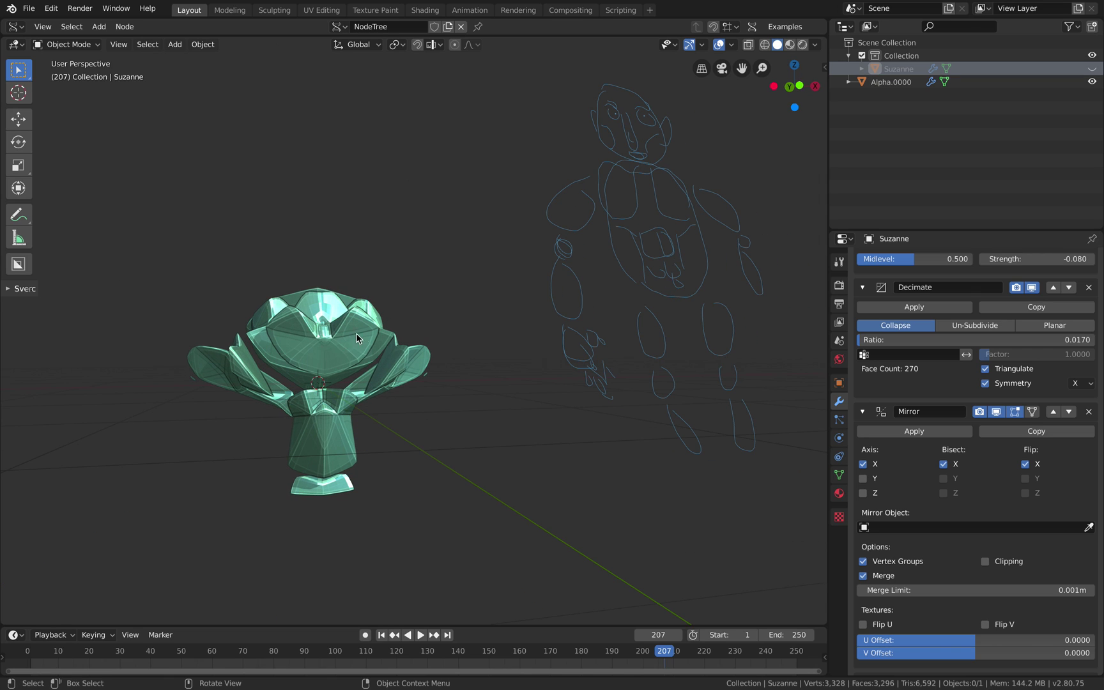
key(Right)
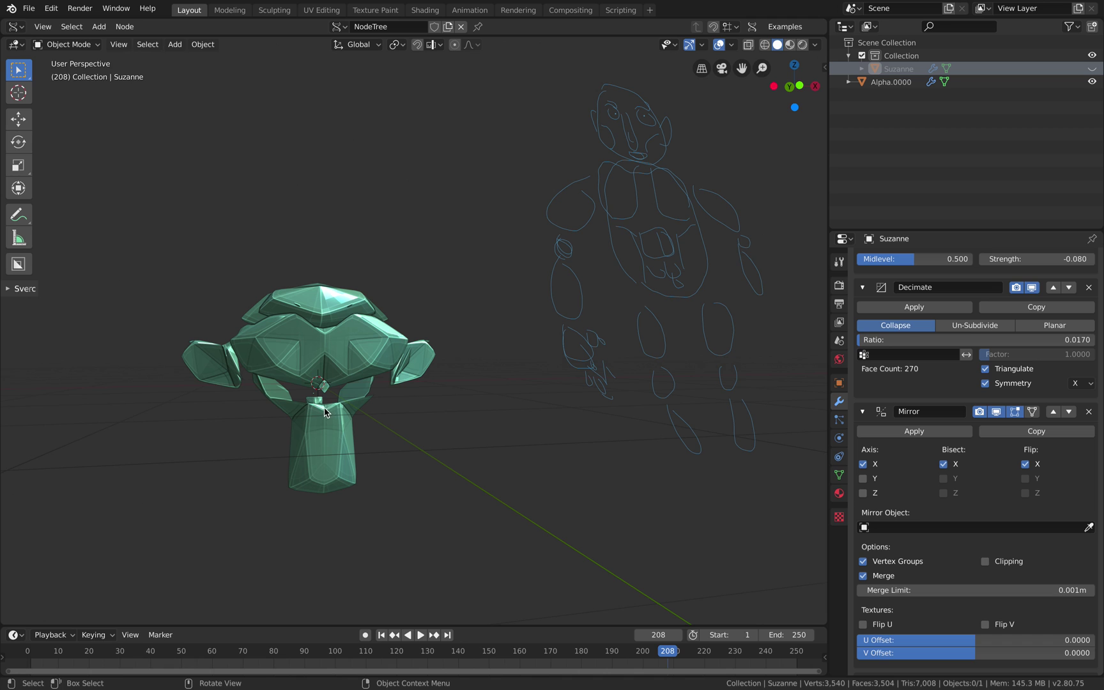
key(Right)
mouse_move(326, 412)
middle_down()
mouse_move(390, 419)
mouse_move(339, 402)
mouse_move(289, 352)
mouse_move(320, 356)
mouse_move(311, 361)
middle_up()
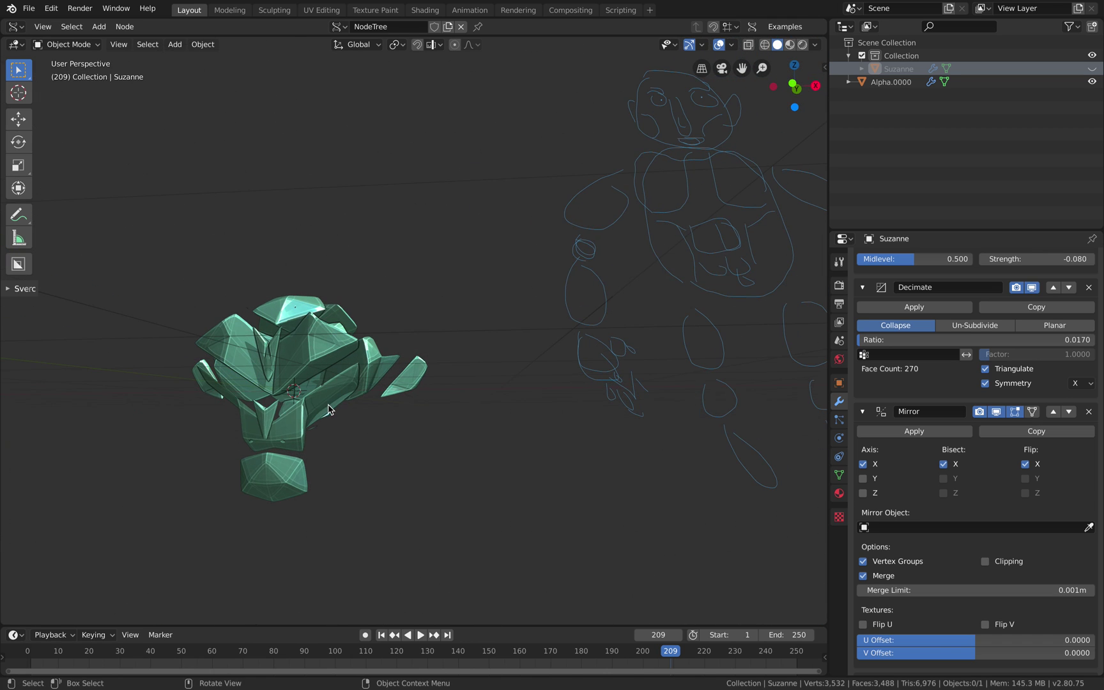
key(Right)
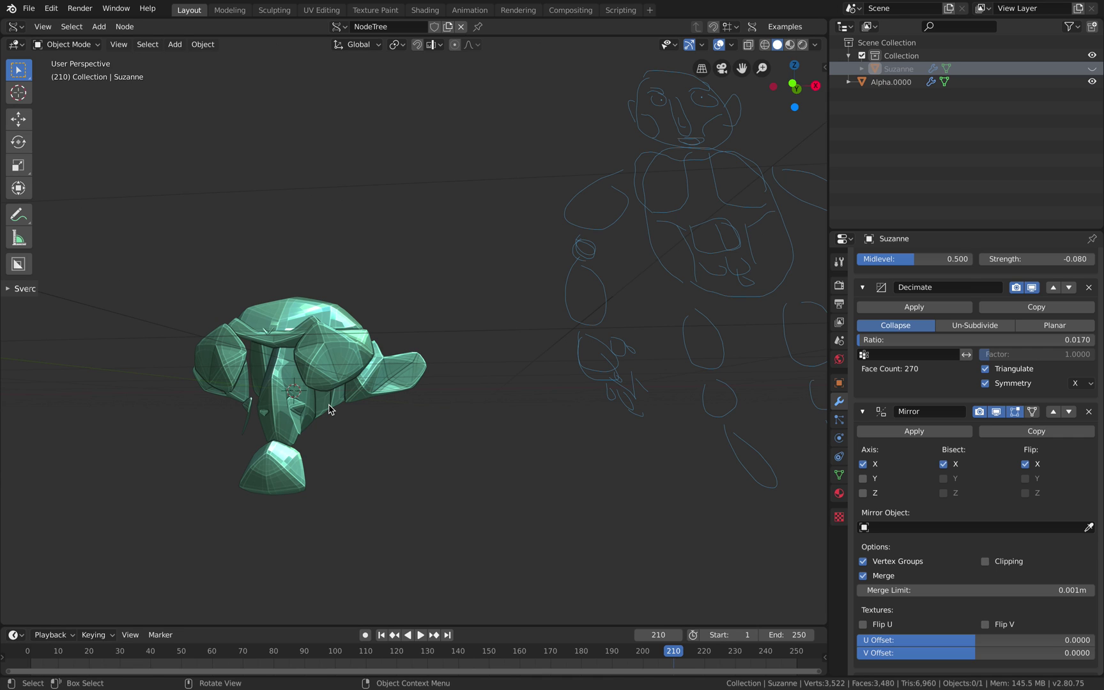
key(Right)
middle_drag(337, 411, 362, 410)
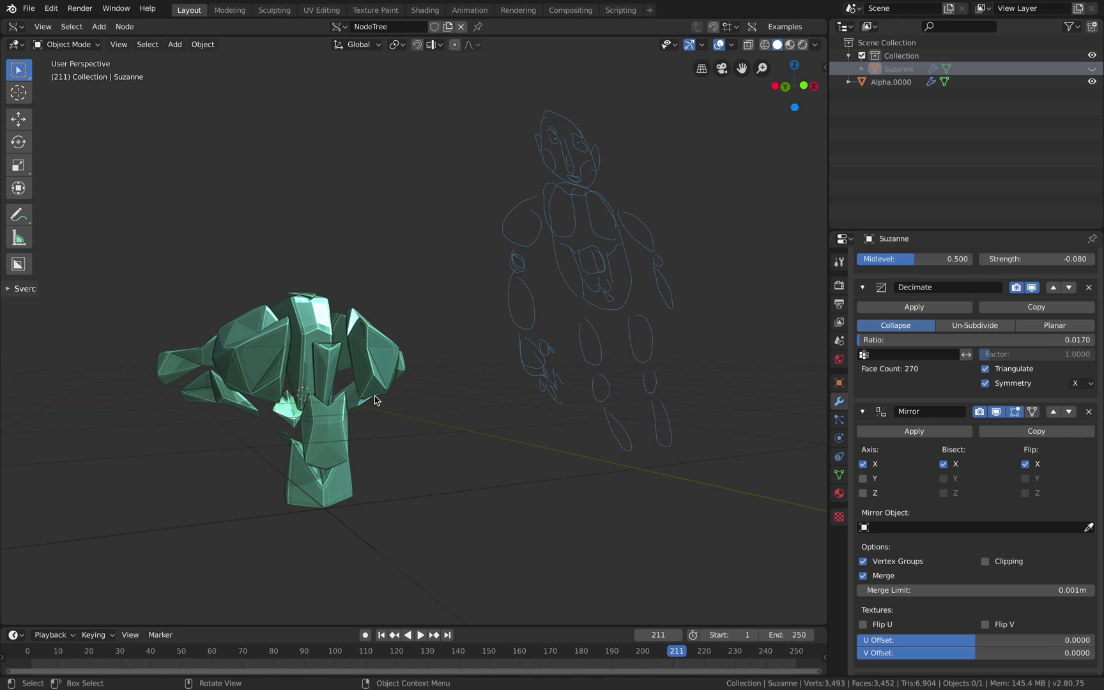
key(Right)
middle_drag(437, 419, 486, 409)
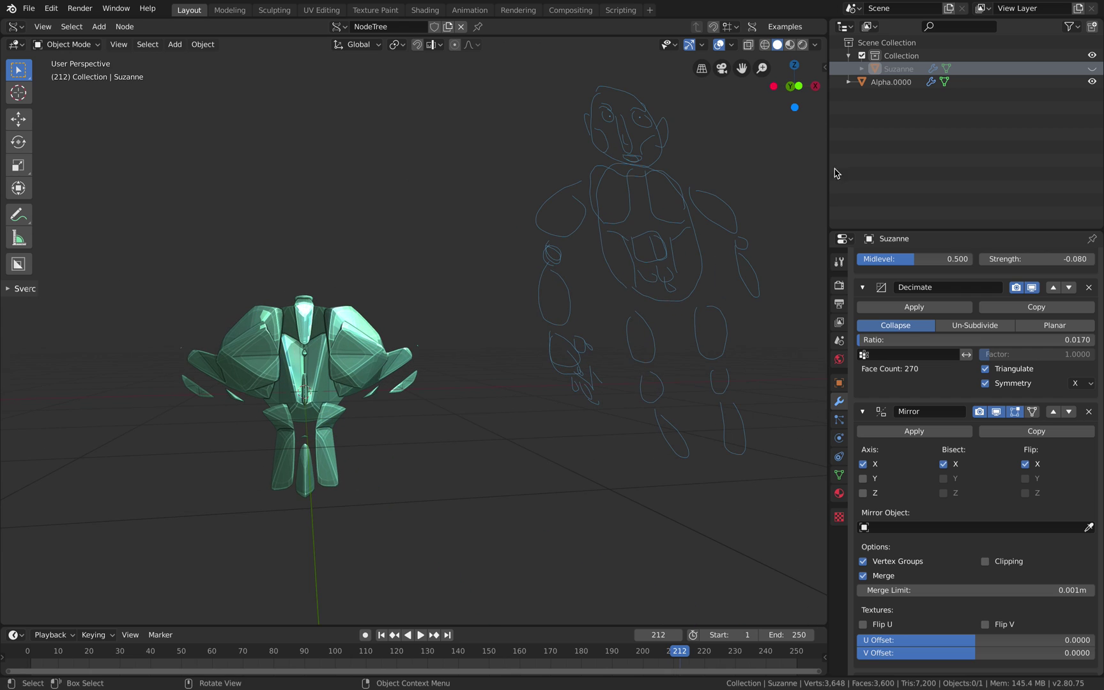
Step: Unhide the original Suzanne mesh, select it and advance the timeline to frame 213
click(1092, 68)
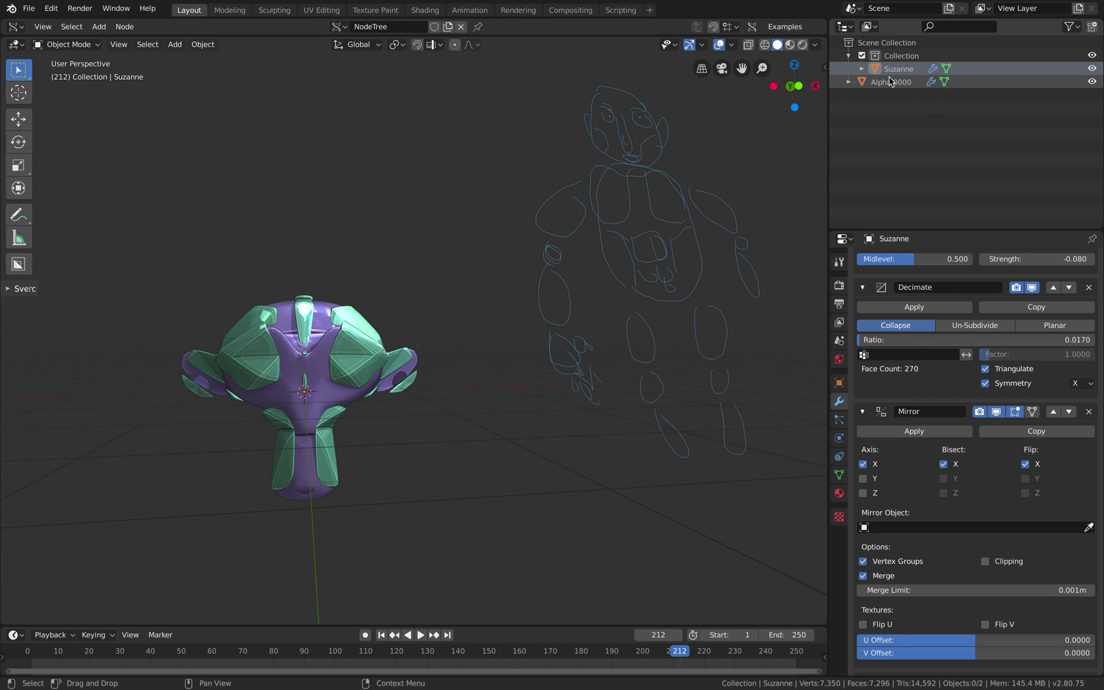
middle_drag(441, 358, 448, 329)
scroll(482, 382, up, 2)
click(485, 381)
mouse_move(485, 381)
middle_down()
mouse_move(518, 376)
mouse_move(485, 348)
mouse_move(480, 378)
middle_up()
key(Right)
scroll(519, 371, down, 2)
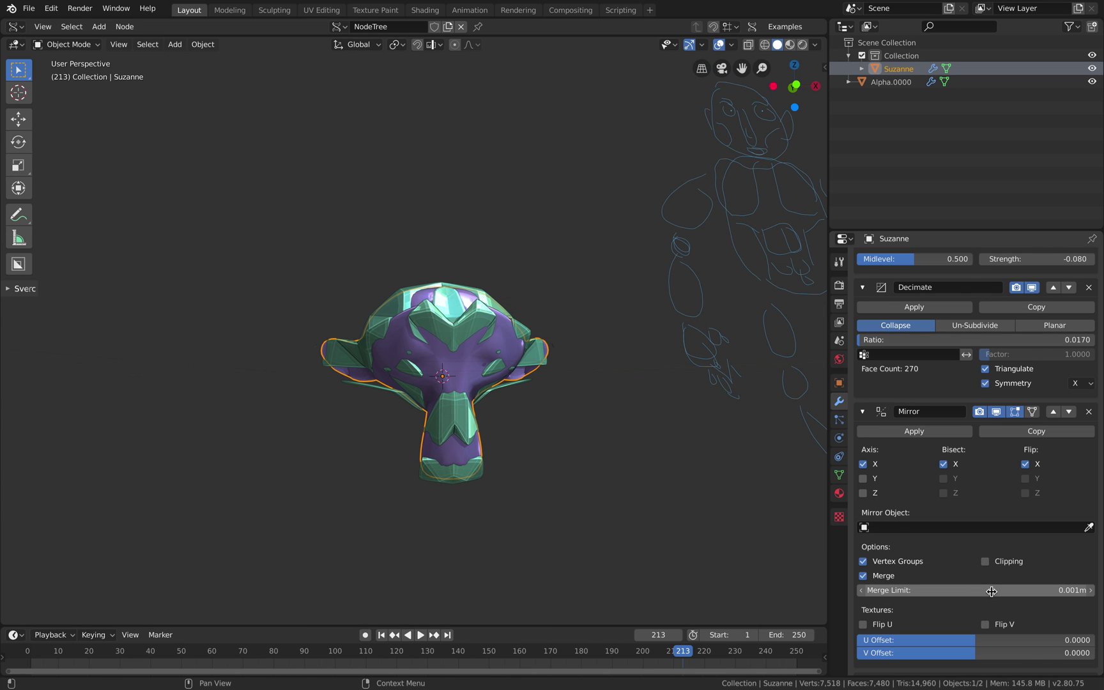
Step: Set the Displace modifier's strength on Suzanne to -0.240 so the Voronoi pieces stand out from the head
scroll(971, 588, down, 5)
scroll(992, 607, down, 3)
scroll(1003, 604, up, 6)
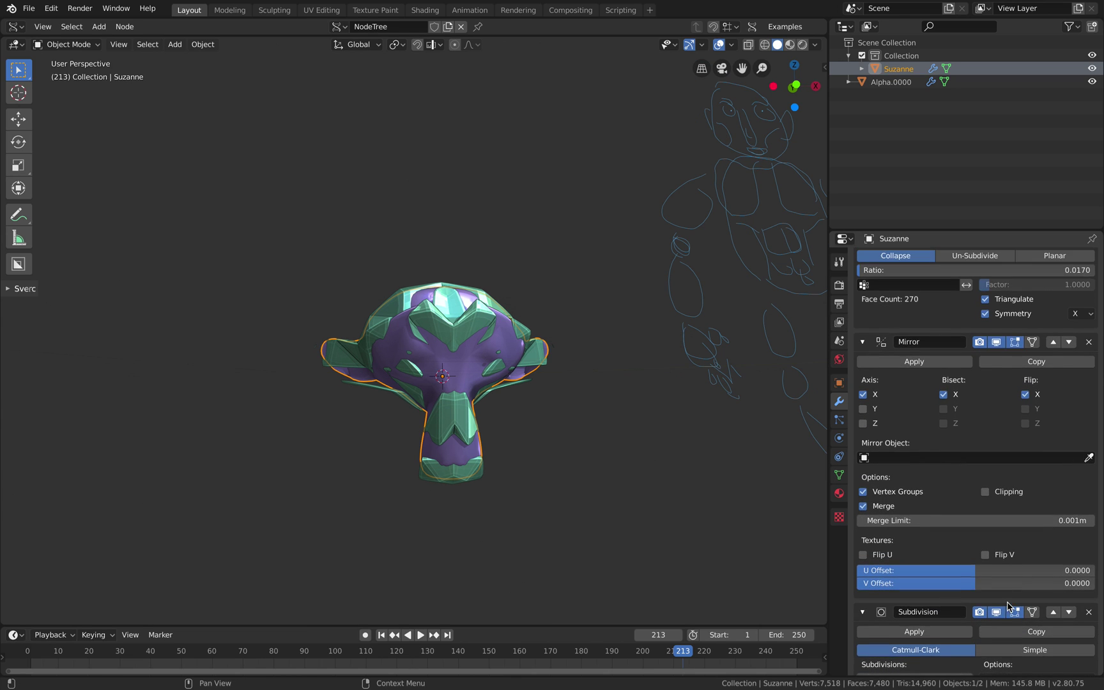
scroll(1007, 604, up, 4)
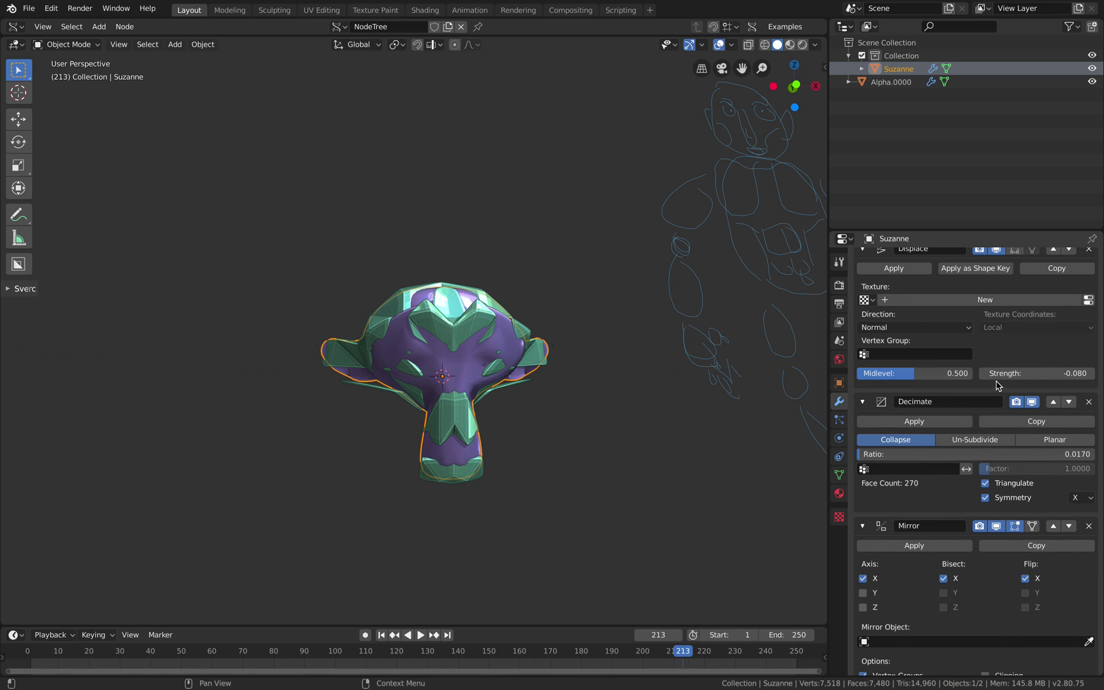
scroll(999, 385, up, 1)
drag(1040, 403, 1001, 403)
middle_drag(568, 417, 568, 445)
scroll(565, 445, up, 2)
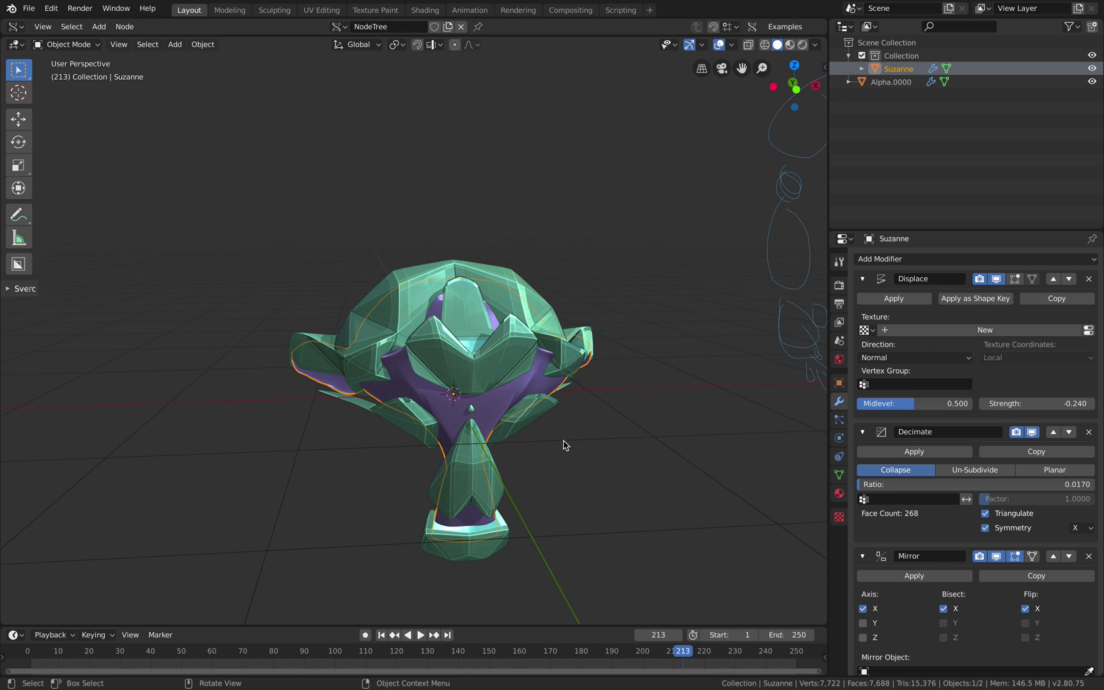
Step: Advance the timeline to frame 217 and examine how the displaced armour-like pieces sit over the Suzanne head
key(Right)
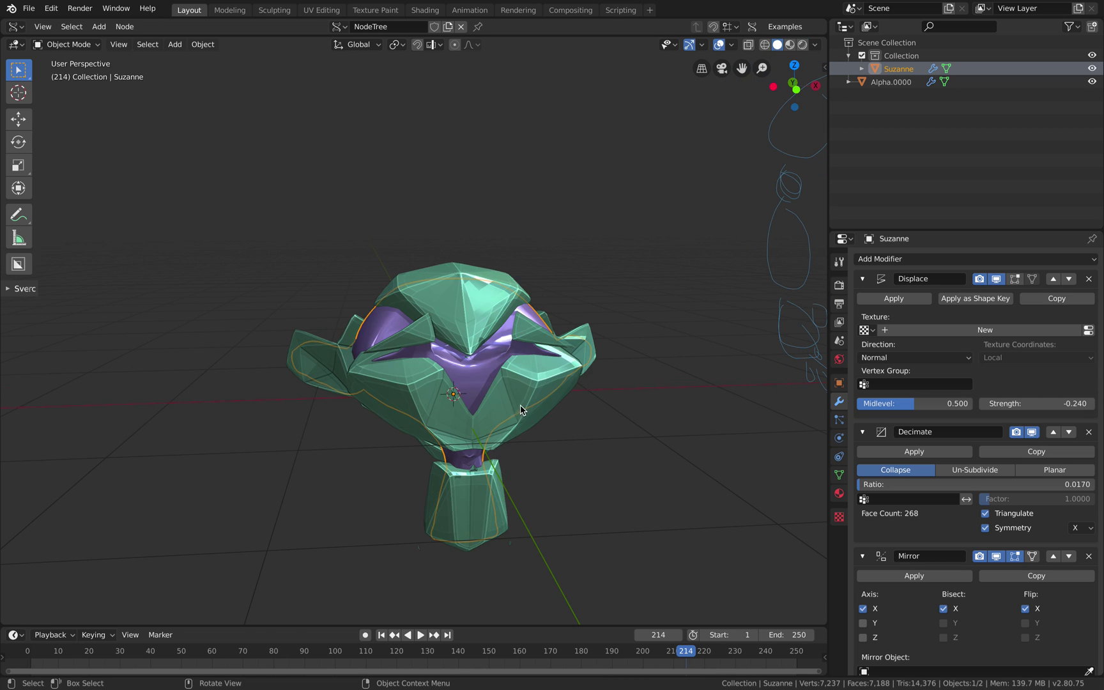
mouse_move(522, 408)
middle_down()
mouse_move(507, 391)
mouse_move(619, 446)
mouse_move(497, 366)
mouse_move(497, 385)
mouse_move(457, 396)
mouse_move(432, 384)
mouse_move(383, 408)
middle_up()
key(Right)
key(Right)
scroll(482, 410, down, 2)
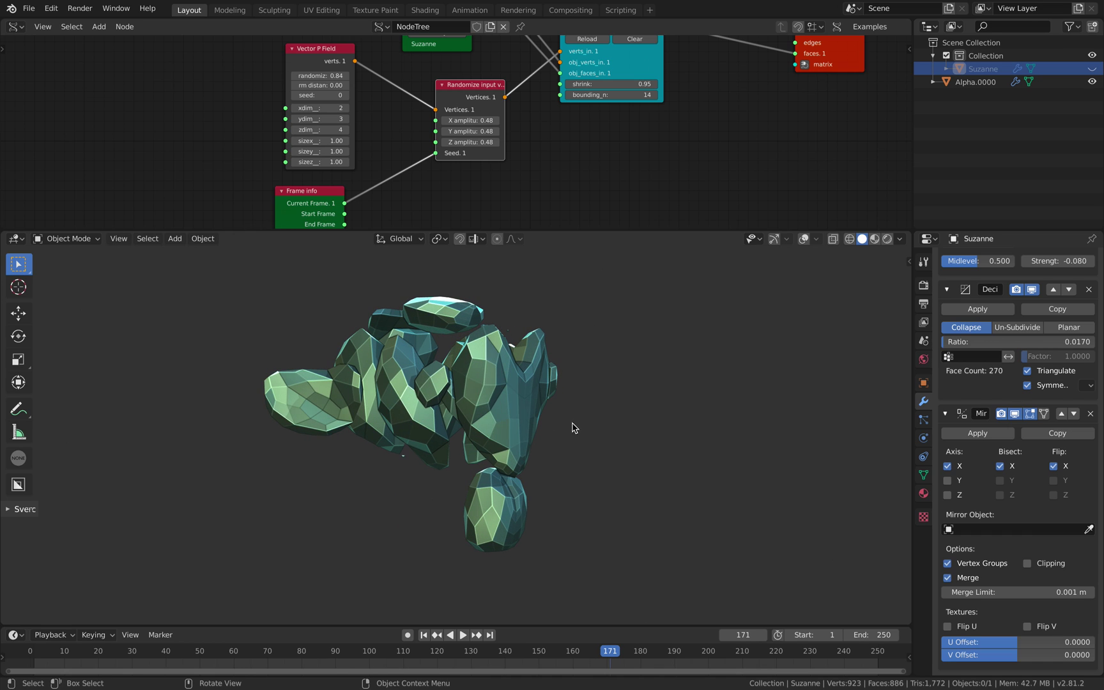
middle_drag(476, 476, 516, 382)
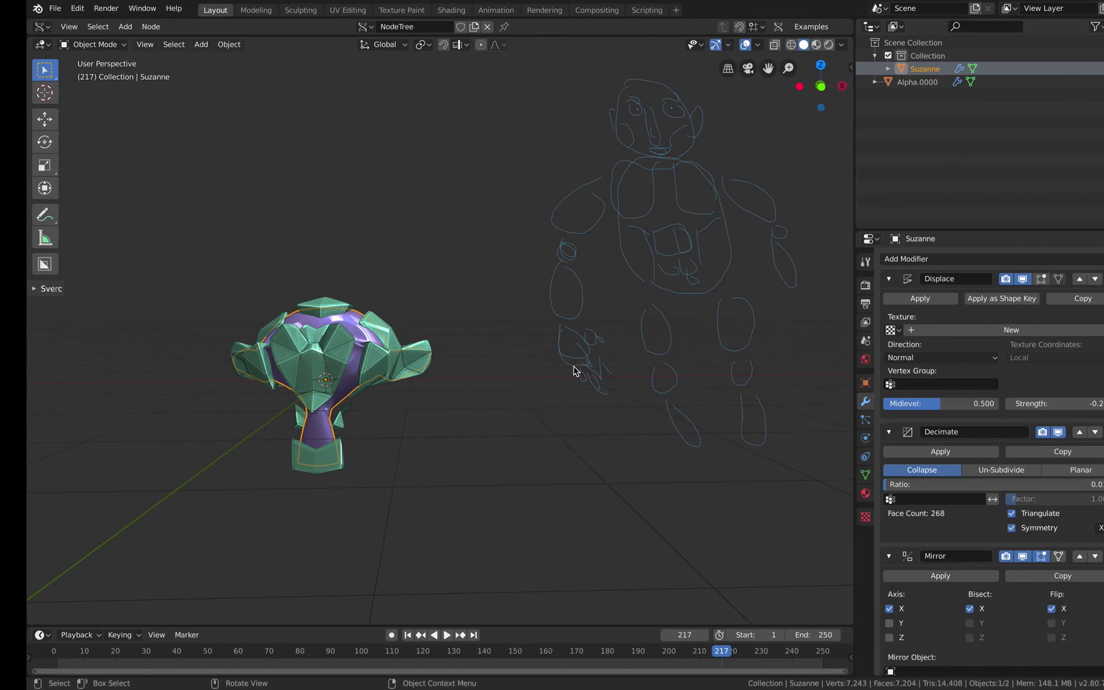
Step: Advance the timeline to frame 218 and examine the displaced pieces on the Suzanne head from a higher angle
key(ctrl+Right)
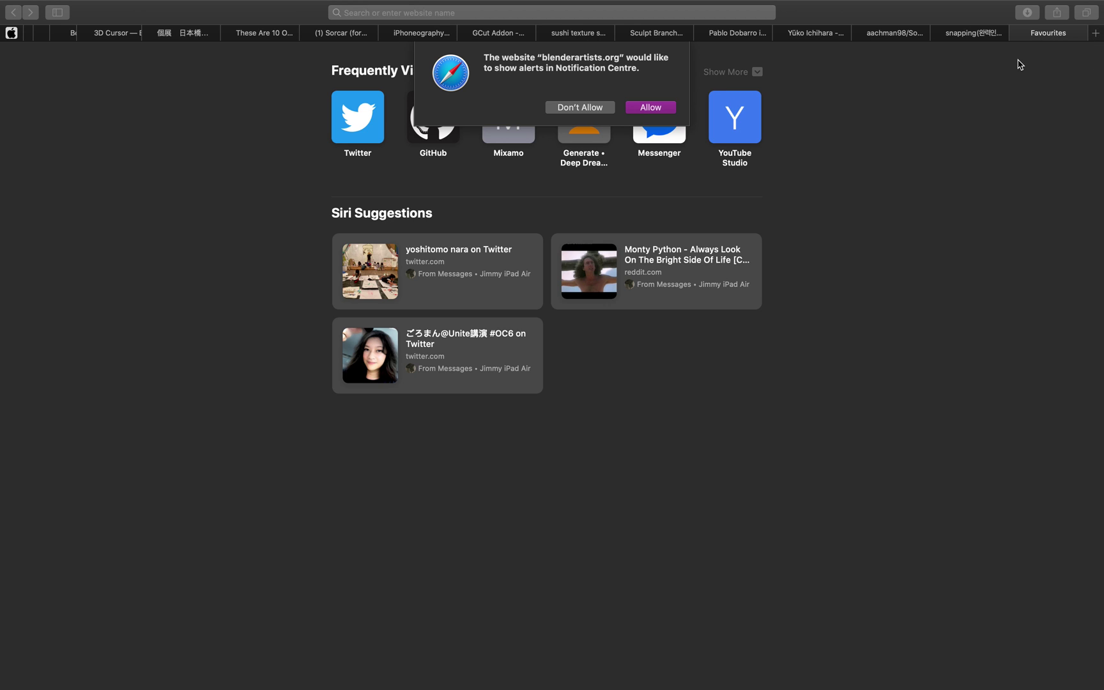
key(ctrl+Left)
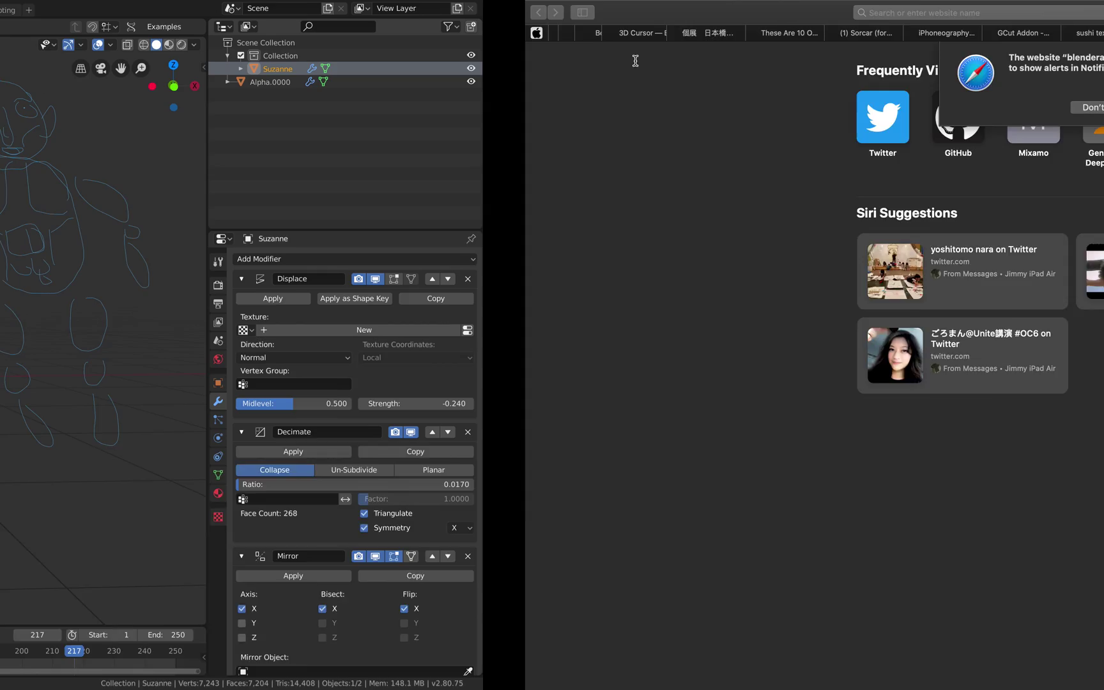
mouse_move(454, 316)
middle_down()
mouse_move(476, 299)
mouse_move(462, 337)
middle_up()
scroll(462, 337, up, 1)
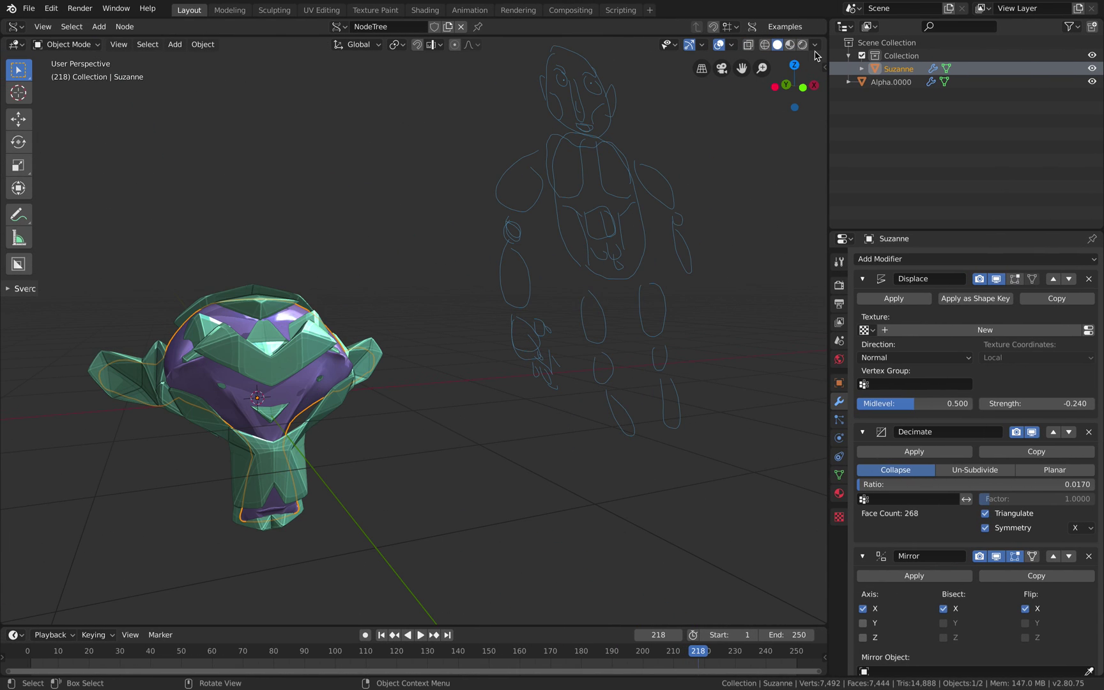
key(Right)
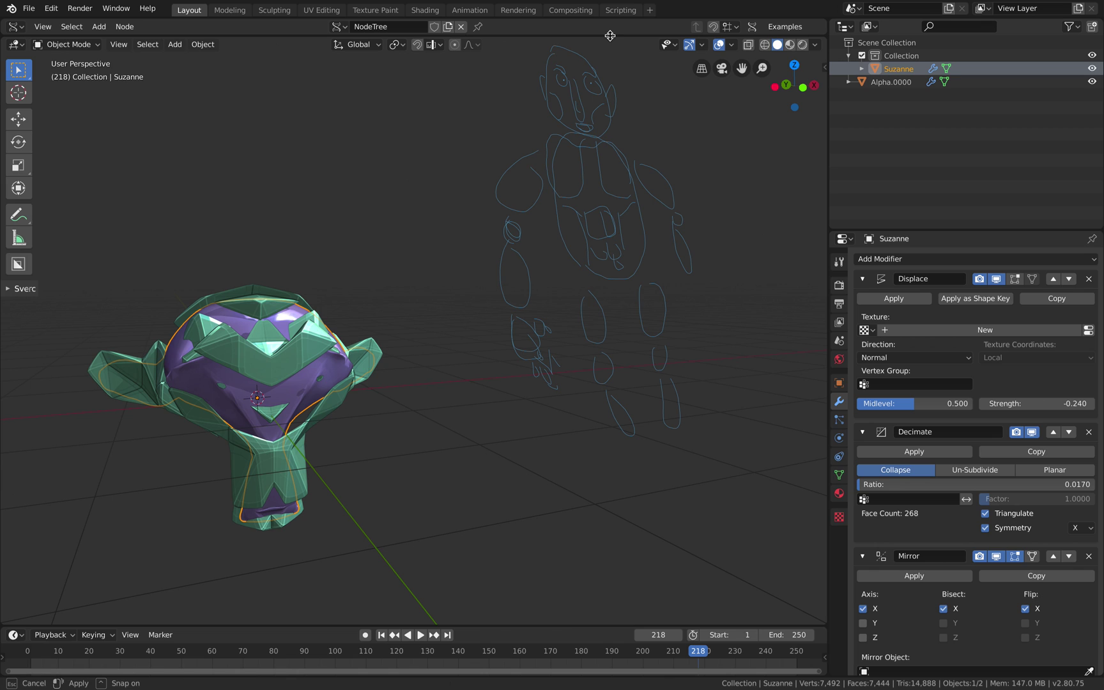
Step: Annotate a full-body figure in the empty space beside Suzanne, with a head, torso, legs and arms
drag(610, 39, 604, 92)
shift+middle_drag(537, 375, 395, 328)
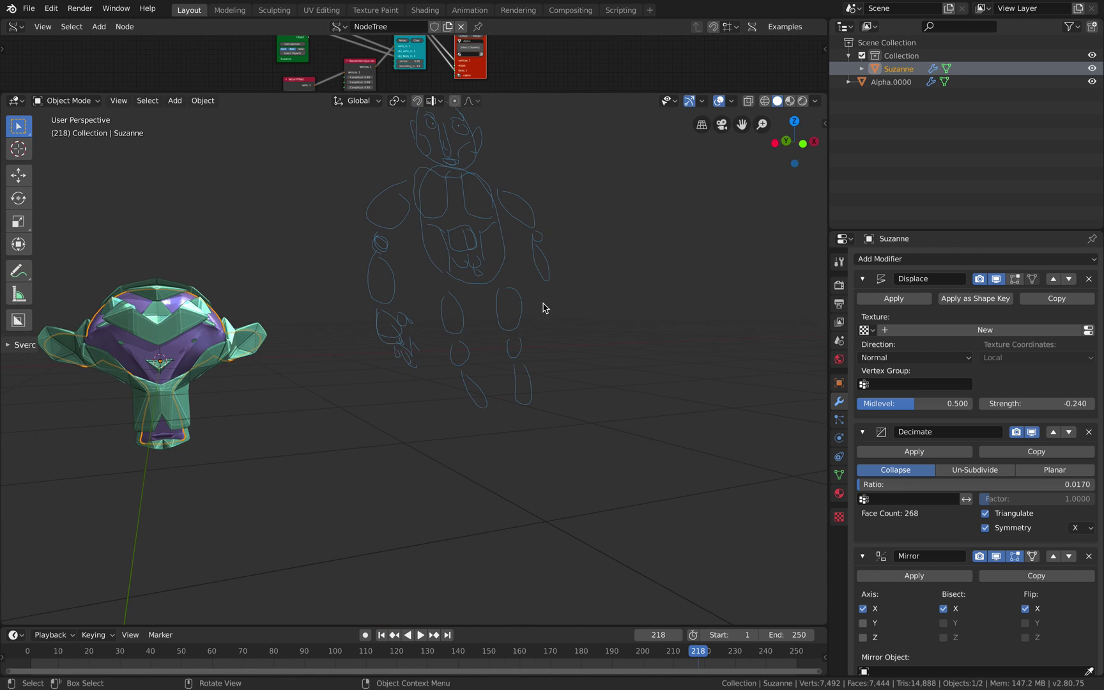
key(d)
mouse_move(649, 251)
mouse_down()
mouse_move(684, 313)
mouse_move(606, 342)
mouse_move(638, 472)
mouse_up()
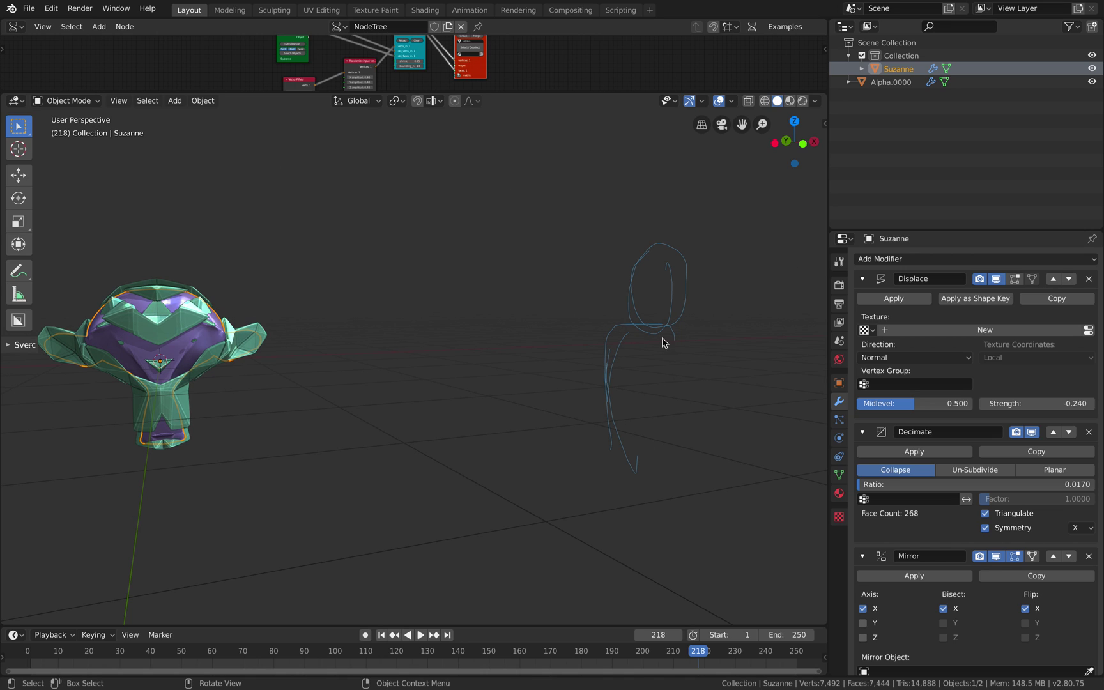
mouse_move(665, 339)
mouse_down()
mouse_move(655, 447)
mouse_move(616, 533)
mouse_move(622, 561)
mouse_up()
drag(641, 423, 676, 527)
drag(660, 430, 693, 544)
drag(606, 323, 564, 411)
drag(681, 337, 717, 386)
Step: Annotate armour-like panels over the sketched figure's arms, chest, waist and thighs
mouse_move(591, 343)
mouse_down()
mouse_move(567, 408)
mouse_move(584, 437)
mouse_up()
mouse_move(636, 340)
mouse_down()
mouse_move(618, 358)
mouse_move(658, 349)
mouse_up()
mouse_move(623, 366)
mouse_down()
mouse_move(617, 392)
mouse_move(637, 405)
mouse_move(623, 387)
mouse_up()
drag(620, 403, 633, 455)
drag(673, 401, 664, 450)
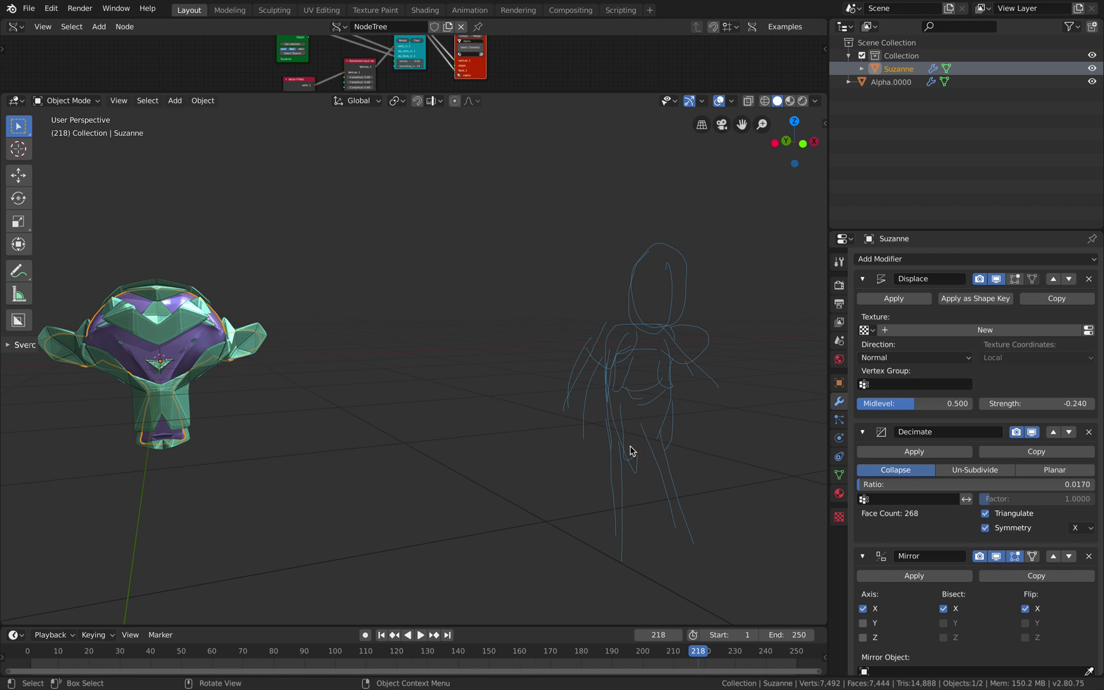
drag(600, 355, 564, 414)
drag(707, 365, 724, 401)
Step: Enlarge the node editor and set the Vector P Field's xdim, ydim and zdim to 4
mouse_move(321, 373)
middle_down()
mouse_move(372, 353)
mouse_move(507, 107)
middle_up()
drag(509, 90, 509, 301)
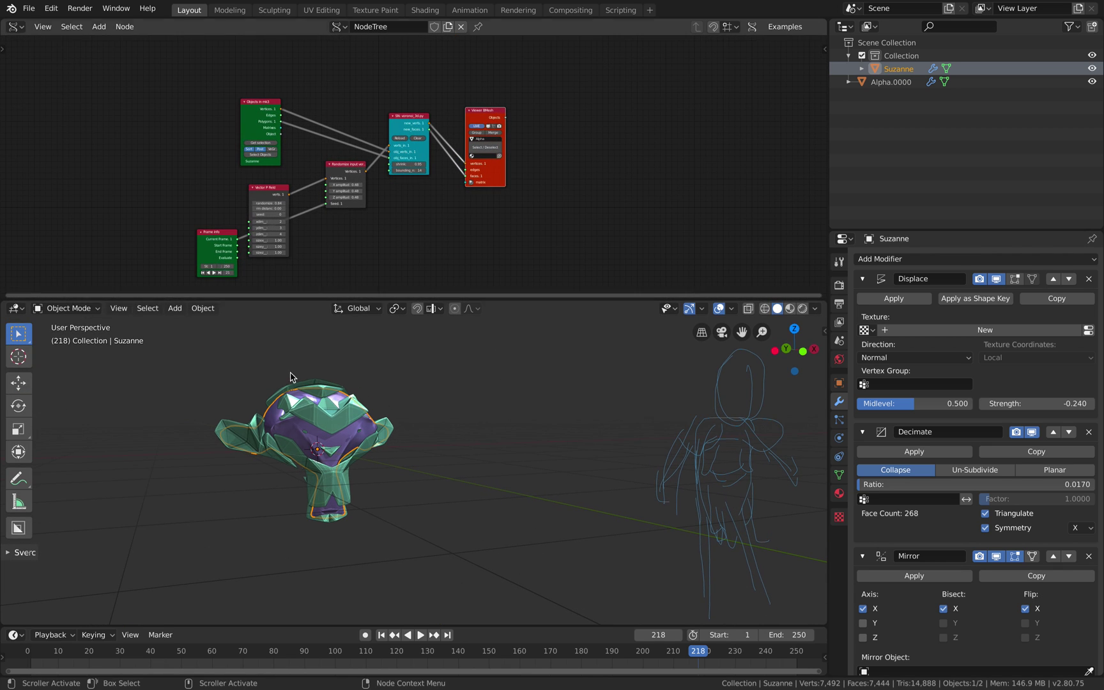
middle_drag(293, 374, 419, 319)
scroll(320, 191, up, 4)
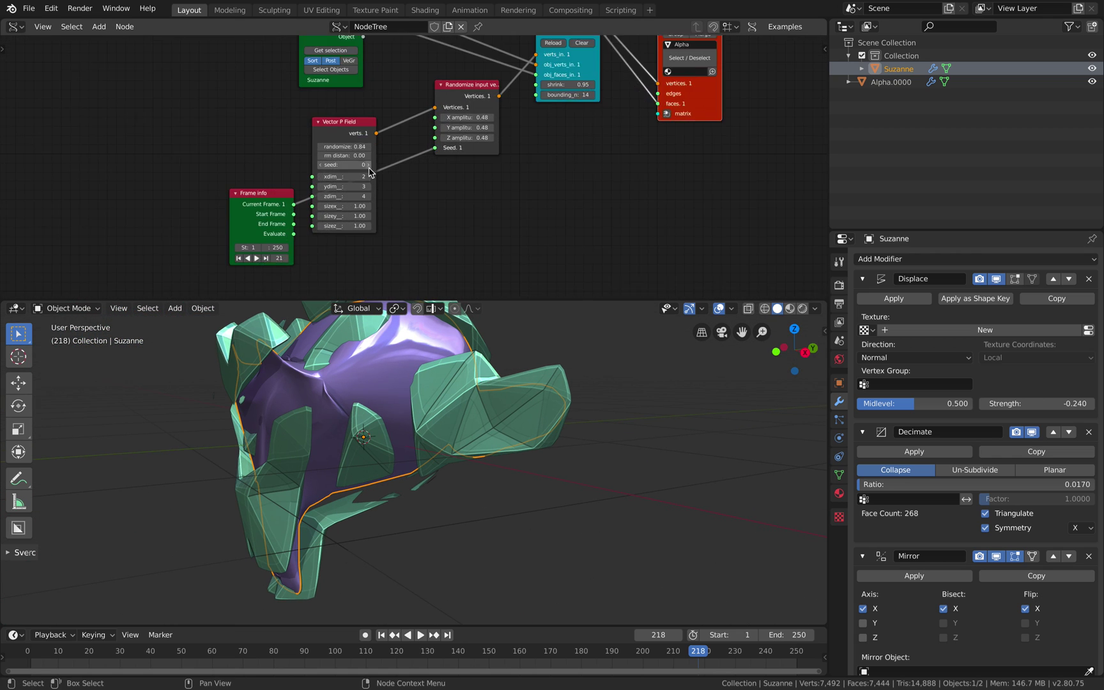
drag(320, 180, 386, 204)
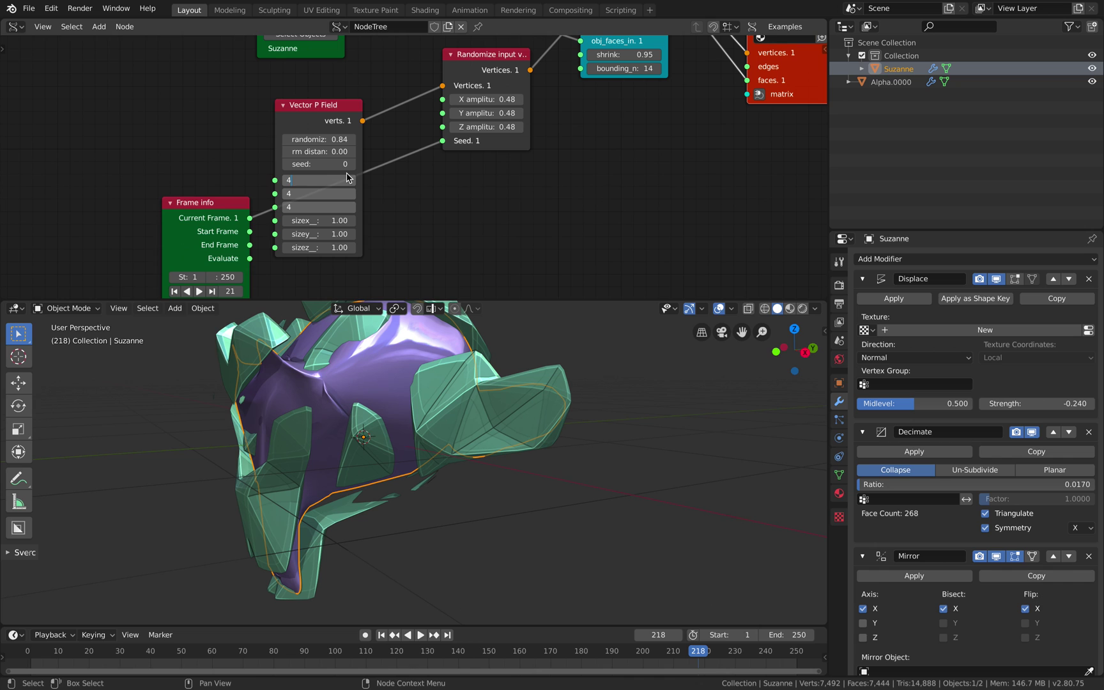
key(Return)
Step: Select the generated Alpha.0000 mesh and hide the original Suzanne so only the Voronoi pieces show
middle_drag(371, 393, 471, 409)
click(476, 373)
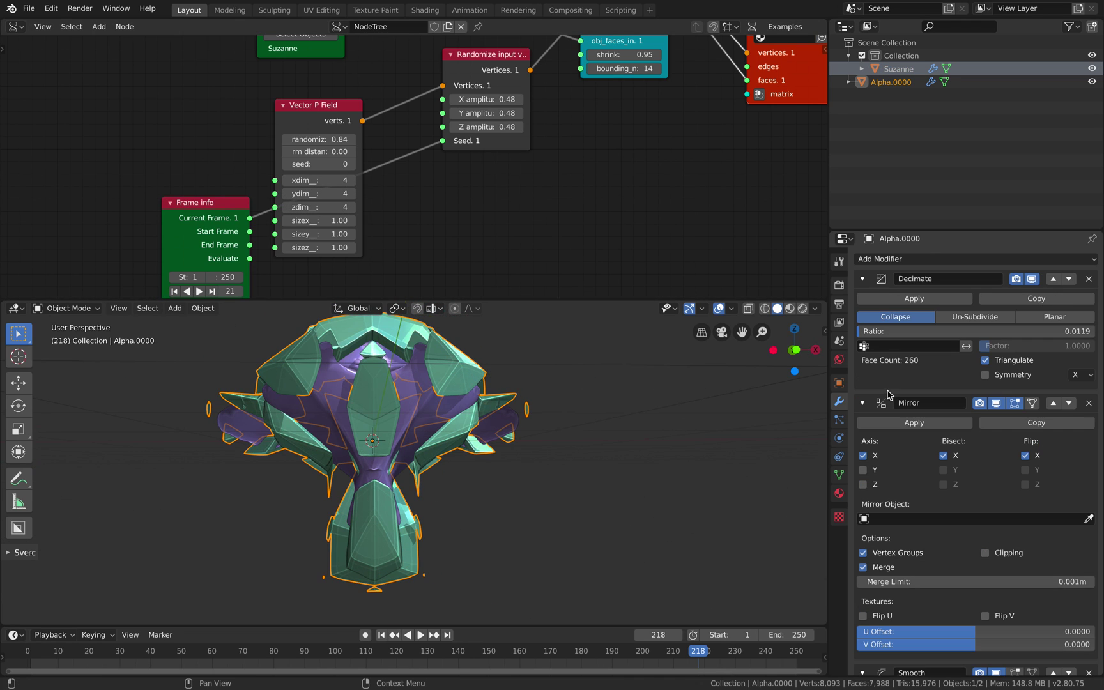
click(1092, 68)
scroll(524, 405, down, 1)
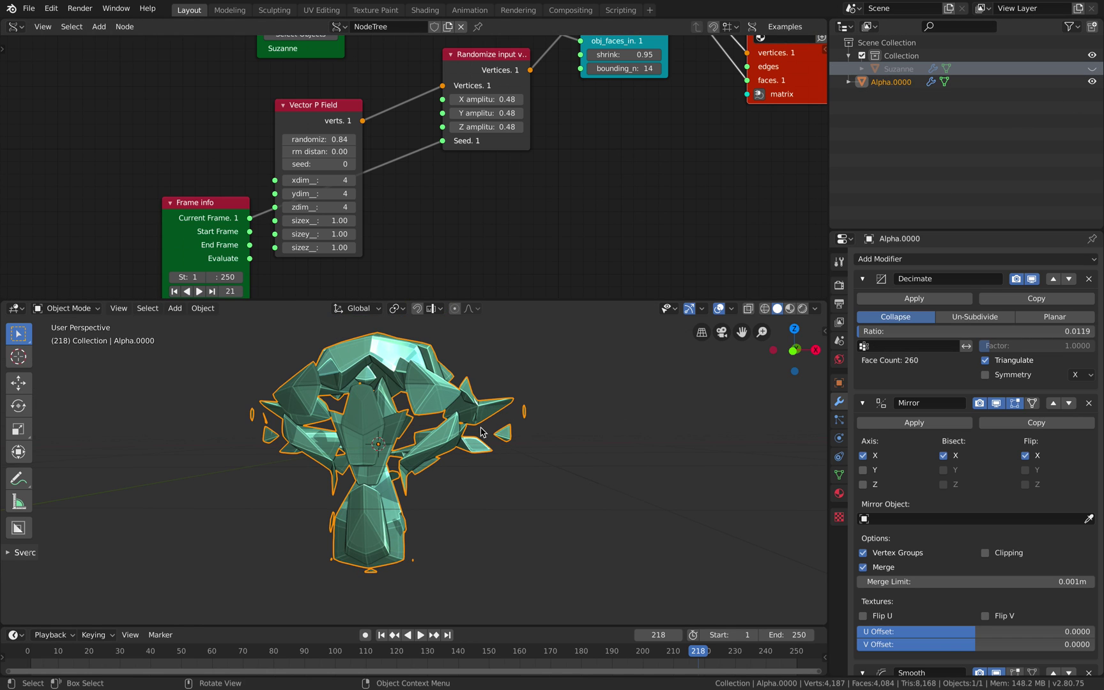
middle_drag(432, 377, 450, 412)
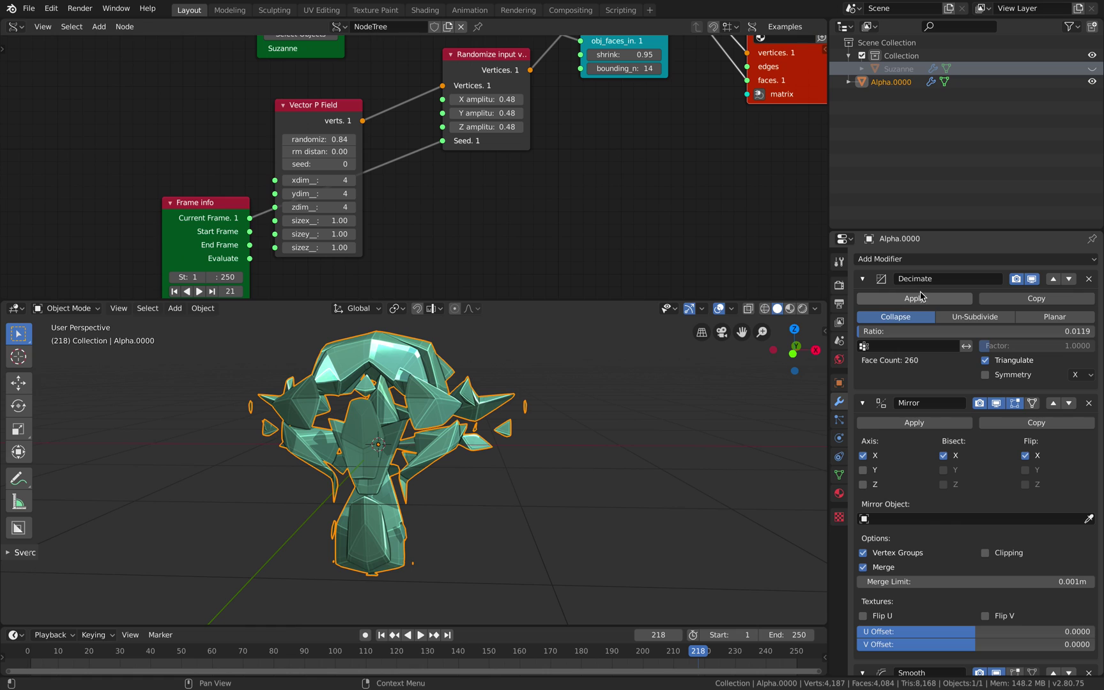
Step: Remove the Subdivision, Bevel and Smooth modifiers from Alpha.0000, keeping Decimate and Mirror
scroll(930, 571, down, 6)
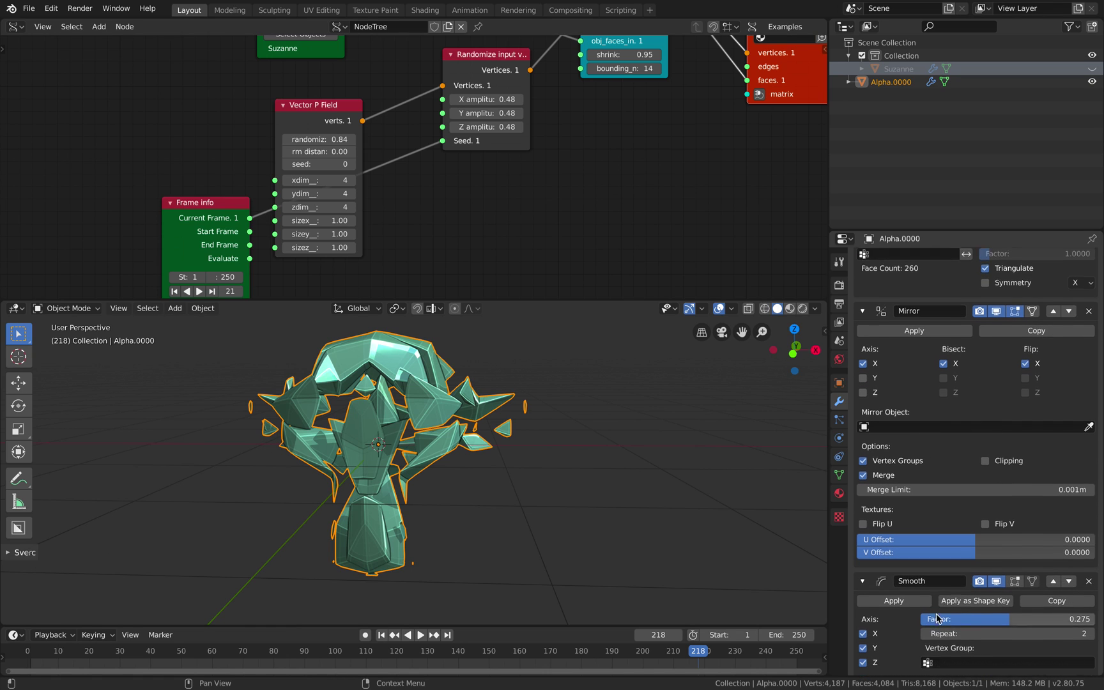
scroll(922, 530, down, 10)
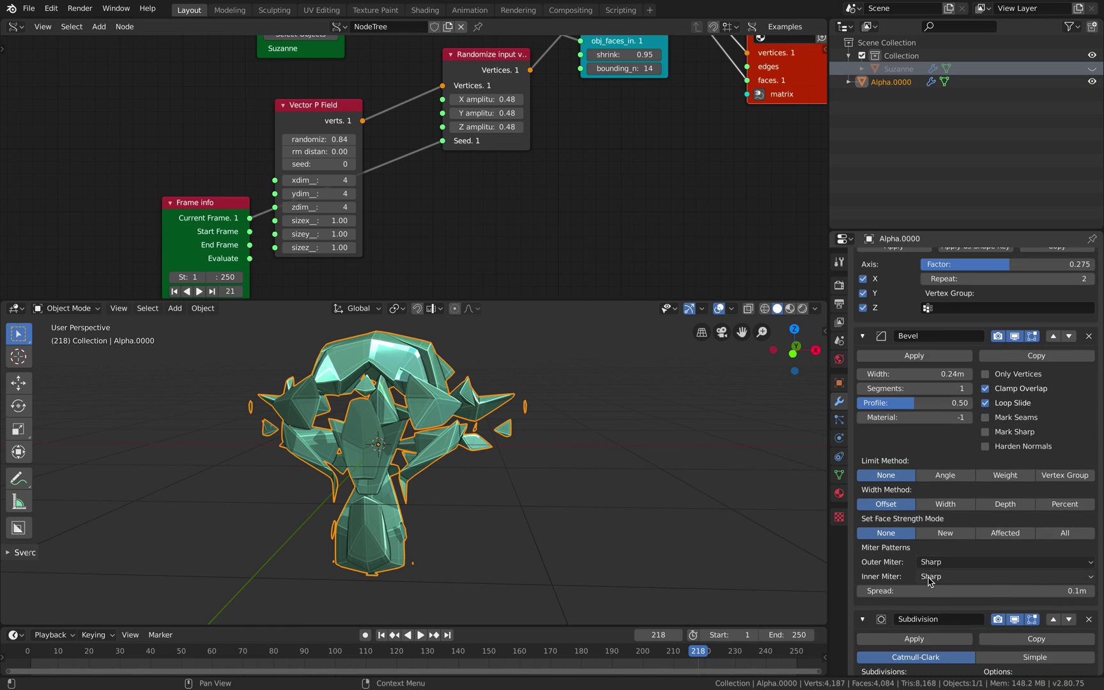
click(1089, 559)
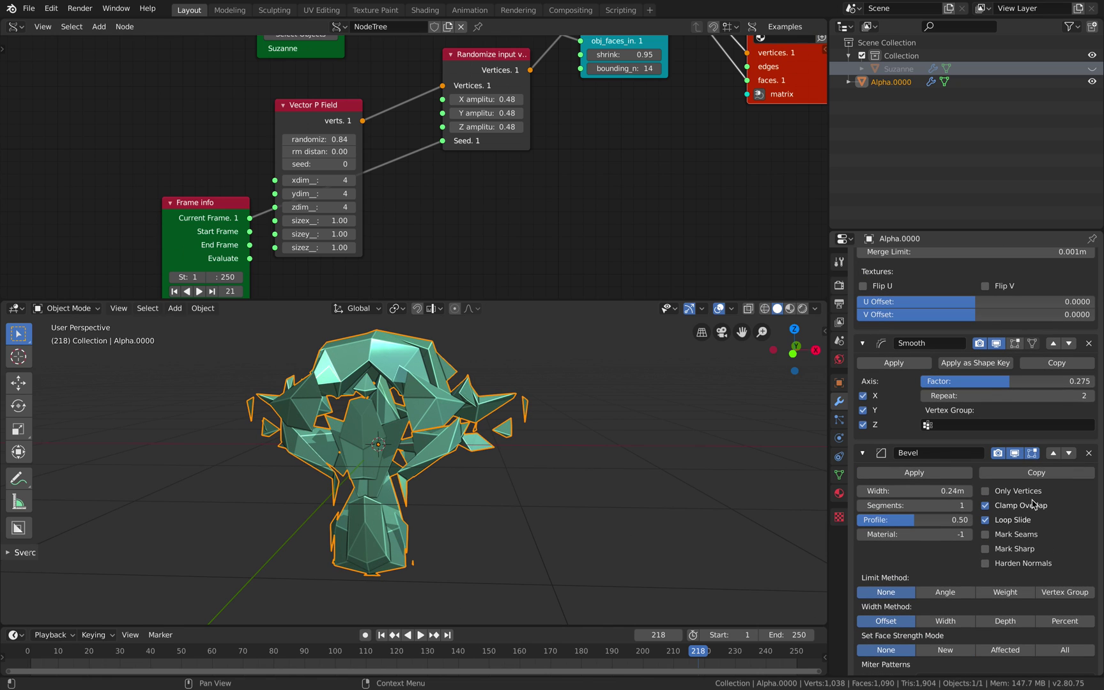
click(1090, 453)
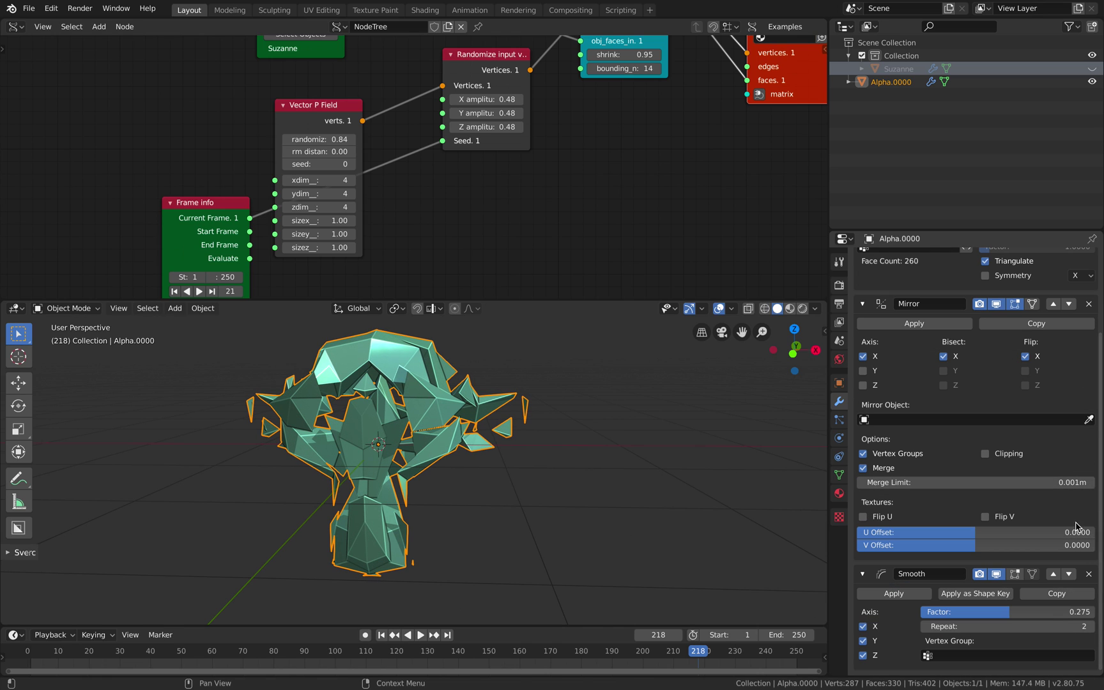
click(1089, 574)
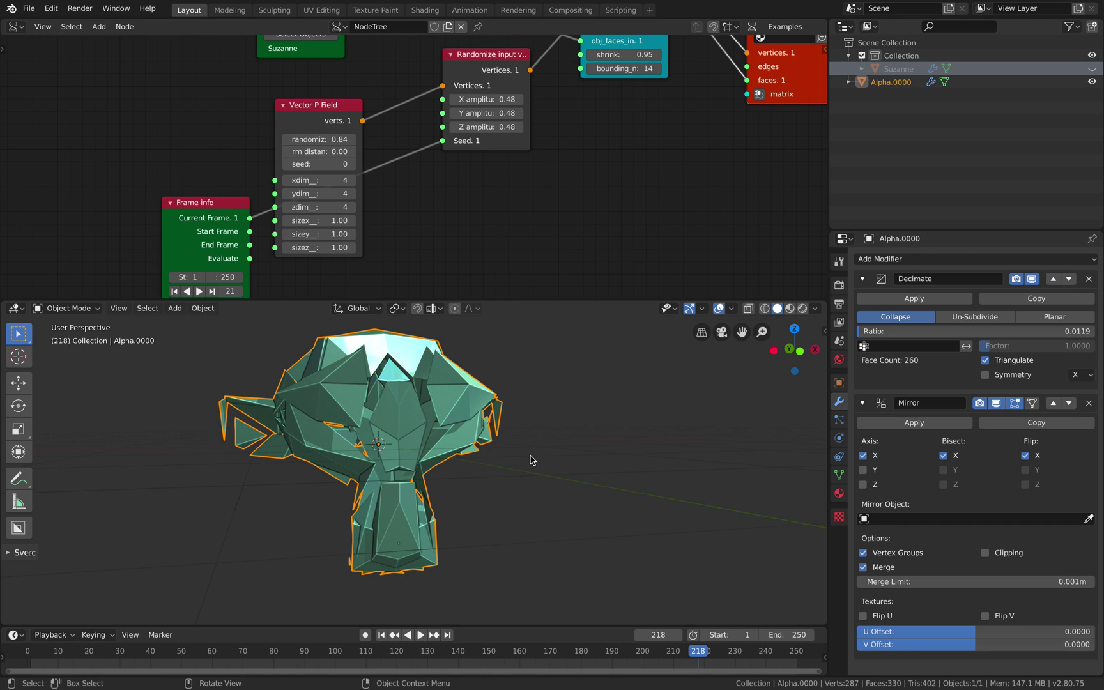
Step: Advance the timeline frame by frame to 220, examining the unsmoothed Voronoi variations of Suzanne
key(Right)
middle_drag(531, 455, 499, 462)
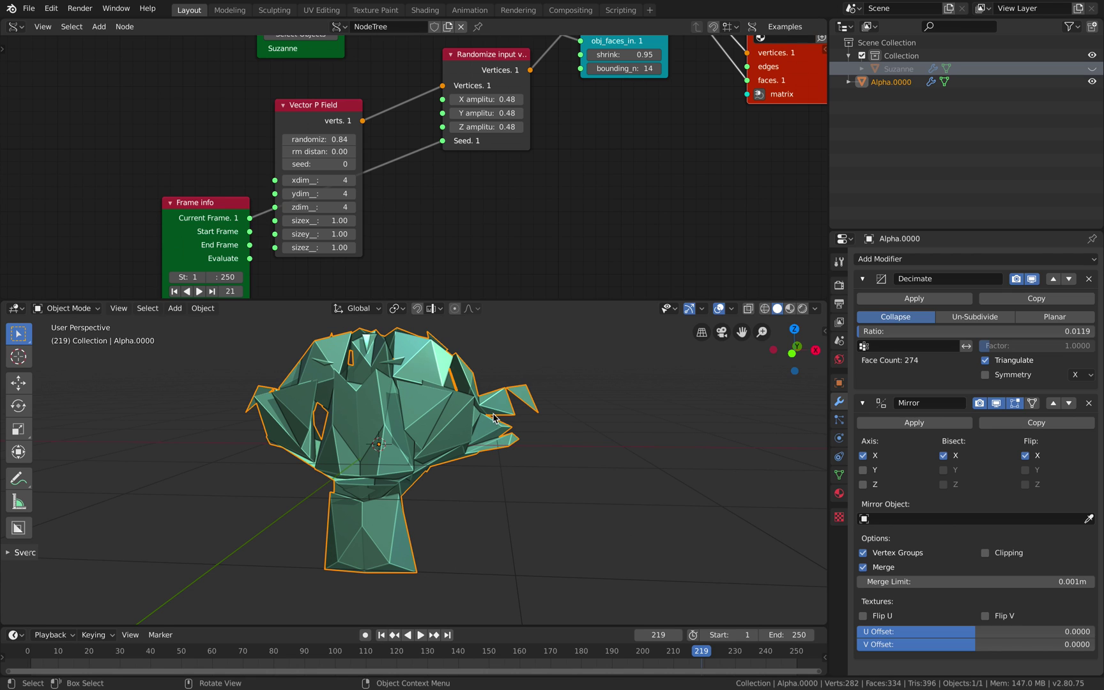
key(Right)
scroll(539, 433, down, 1)
mouse_move(521, 425)
middle_down()
mouse_move(535, 430)
mouse_move(388, 451)
middle_up()
Step: Annotate a round face with simple facial features beside the Suzanne variation
key(d)
mouse_move(510, 503)
mouse_down()
mouse_move(466, 461)
mouse_move(627, 382)
mouse_move(510, 505)
mouse_up()
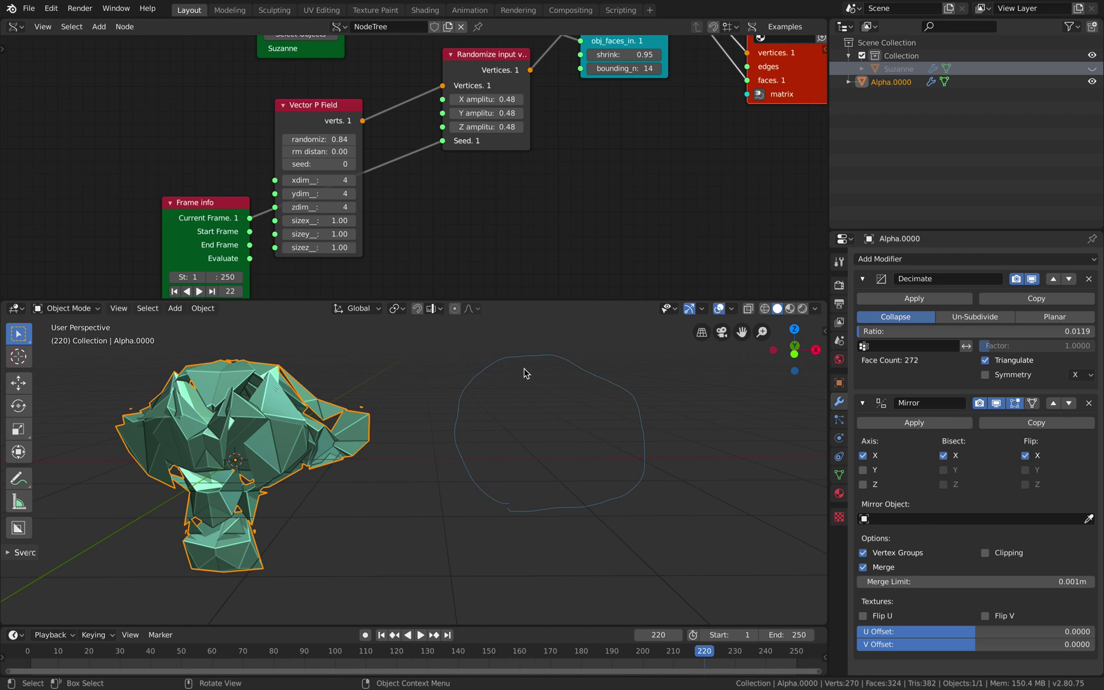
drag(520, 370, 491, 426)
mouse_move(566, 363)
mouse_down()
mouse_move(581, 395)
mouse_move(599, 398)
mouse_up()
mouse_move(514, 443)
mouse_down()
mouse_move(571, 446)
mouse_move(555, 457)
mouse_up()
click(566, 449)
shift+middle_drag(711, 418, 554, 428)
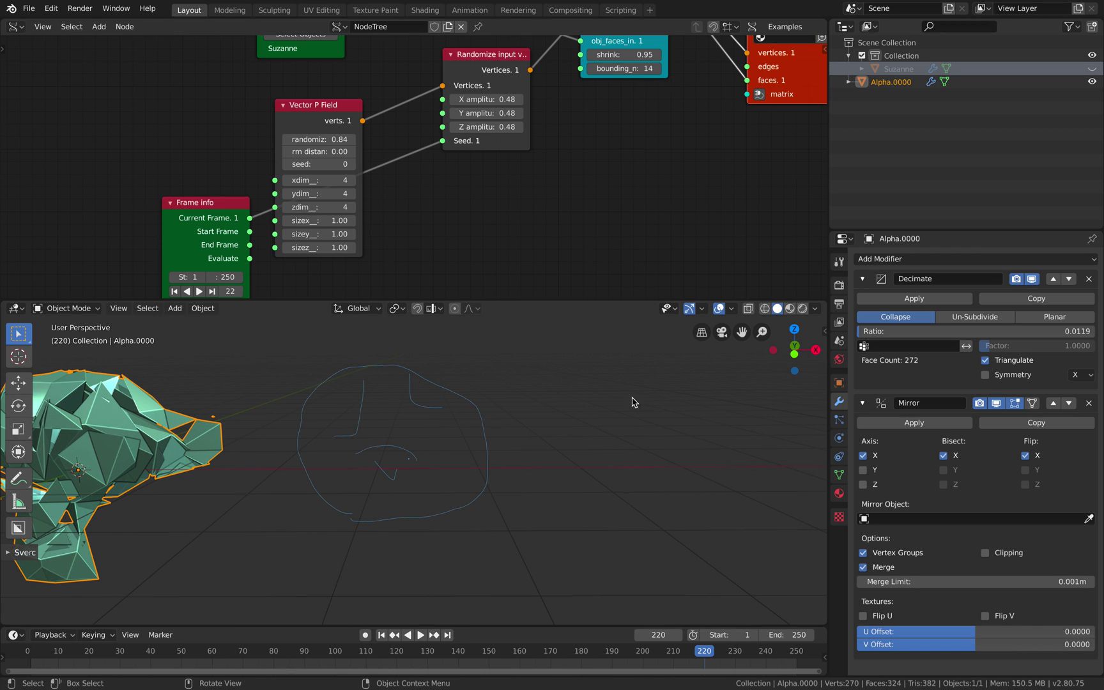
Step: Annotate an angular, faceted mask shape next to the sketched round face
drag(616, 407, 581, 523)
mouse_move(637, 410)
mouse_down()
mouse_move(671, 410)
mouse_move(636, 542)
mouse_up()
mouse_move(670, 444)
mouse_down()
mouse_move(686, 412)
mouse_move(689, 474)
mouse_up()
mouse_move(696, 472)
mouse_down()
mouse_move(719, 468)
mouse_move(645, 509)
mouse_up()
mouse_move(661, 449)
mouse_down()
mouse_move(626, 461)
mouse_move(631, 564)
mouse_up()
drag(568, 519, 586, 568)
mouse_move(633, 524)
mouse_down()
mouse_move(627, 572)
mouse_move(604, 570)
mouse_up()
drag(583, 505, 620, 533)
mouse_move(605, 410)
mouse_down()
mouse_move(586, 460)
mouse_move(732, 459)
mouse_move(681, 544)
mouse_move(629, 538)
mouse_up()
scroll(629, 539, down, 3)
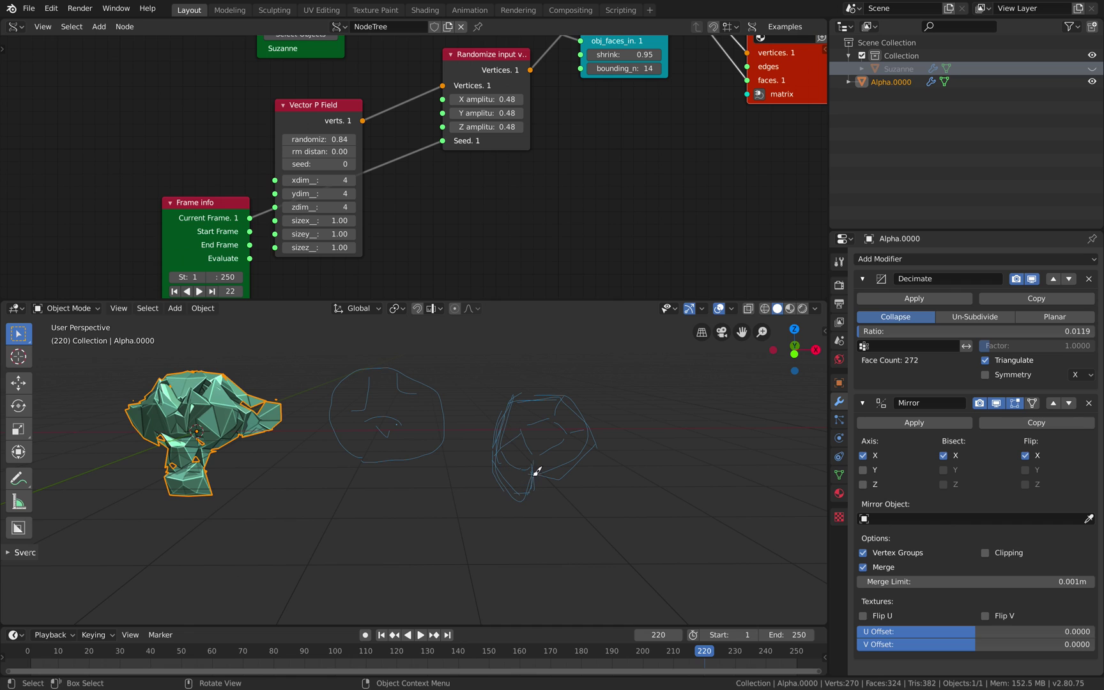
Step: Set the Vector P Field's xdim, ydim and zdim to 2 for fewer, larger Voronoi pieces
middle_drag(294, 481, 328, 450)
shift+middle_drag(327, 450, 522, 464)
scroll(287, 432, up, 3)
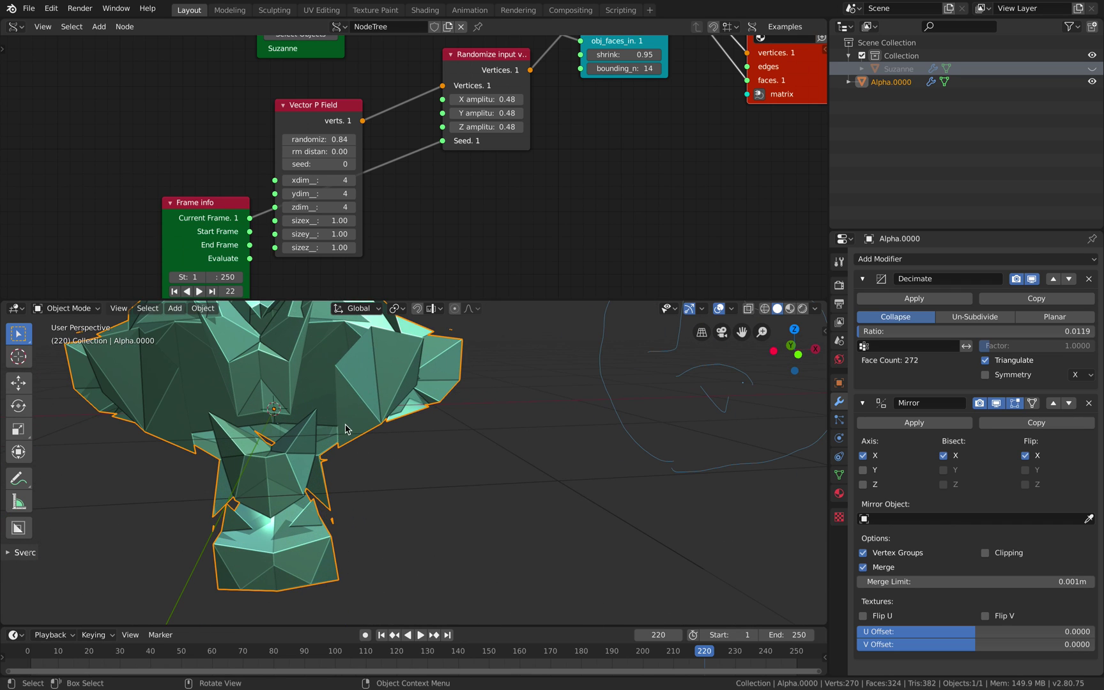
scroll(346, 424, down, 3)
middle_drag(345, 423, 393, 399)
drag(320, 180, 322, 207)
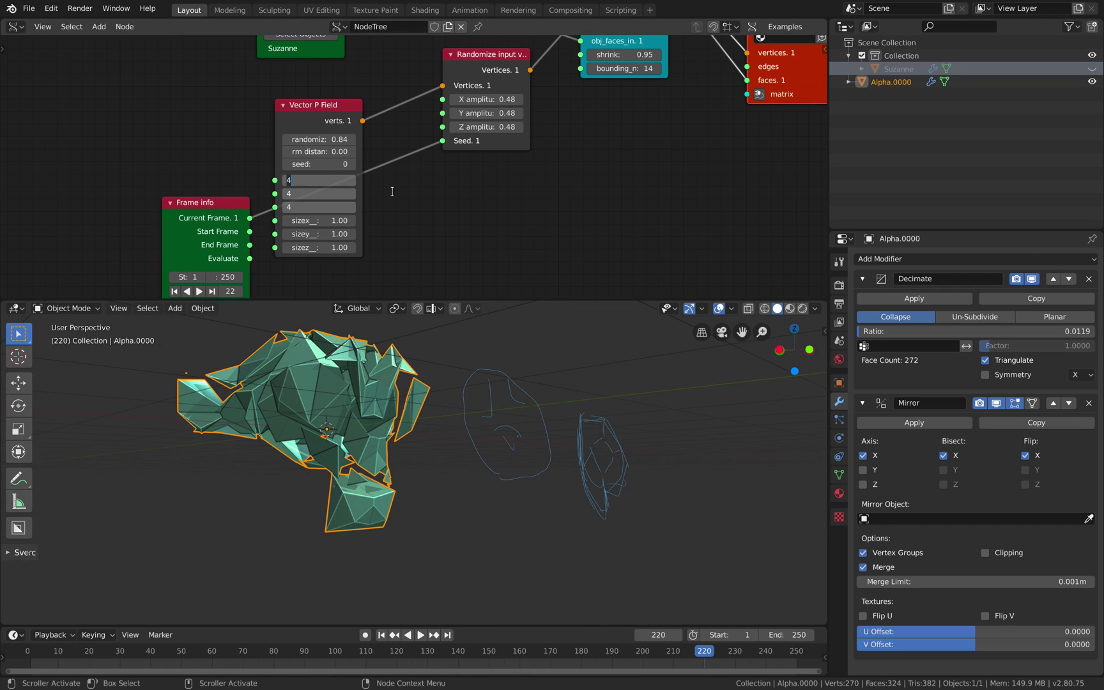
key(Return)
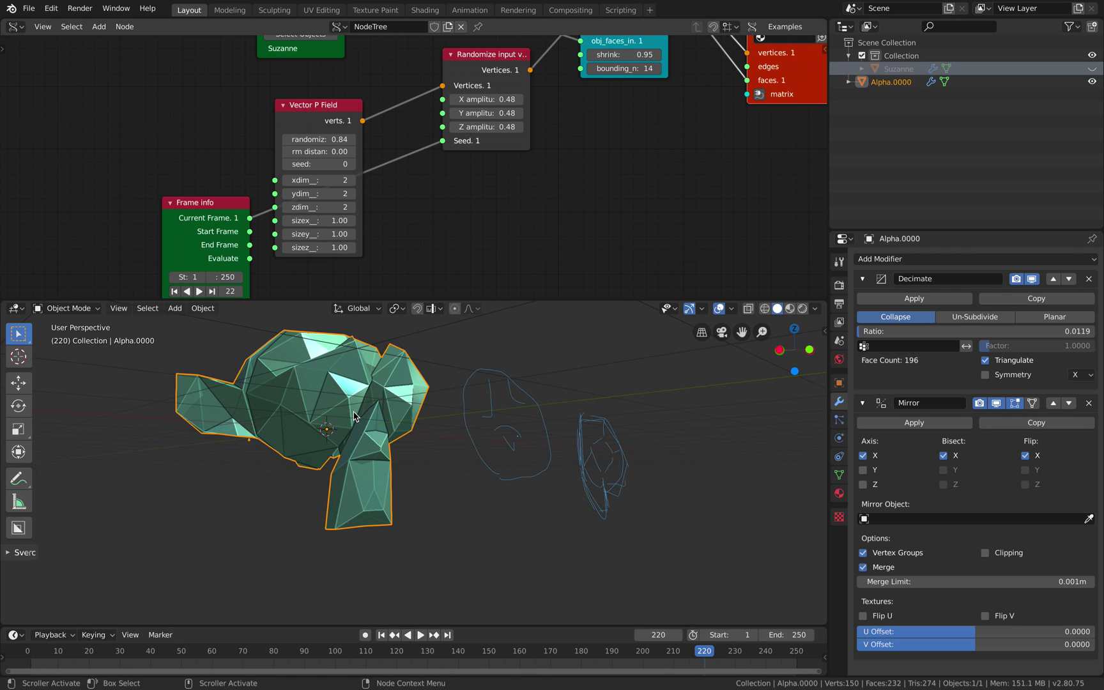
Step: Set the Vector P Field's ydim to 3 and advance the timeline to check the changed pieces
middle_drag(348, 414, 325, 421)
click(318, 194)
key(BackSpace)
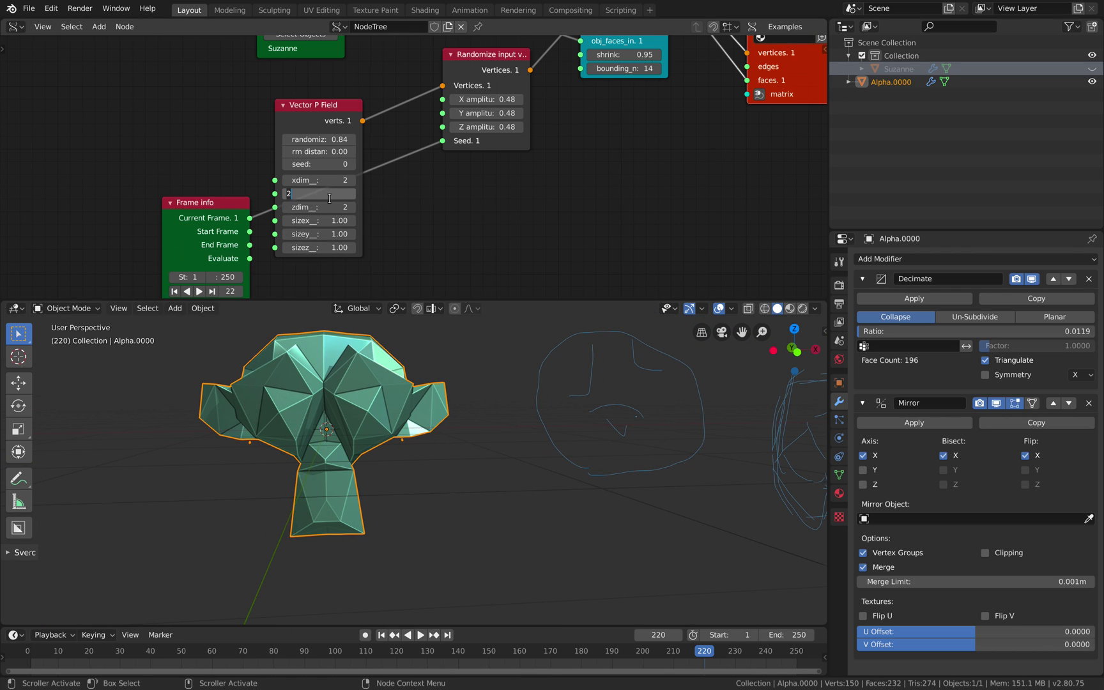
text(3)
key(Return)
middle_drag(397, 409, 384, 444)
key(Right)
key(Right)
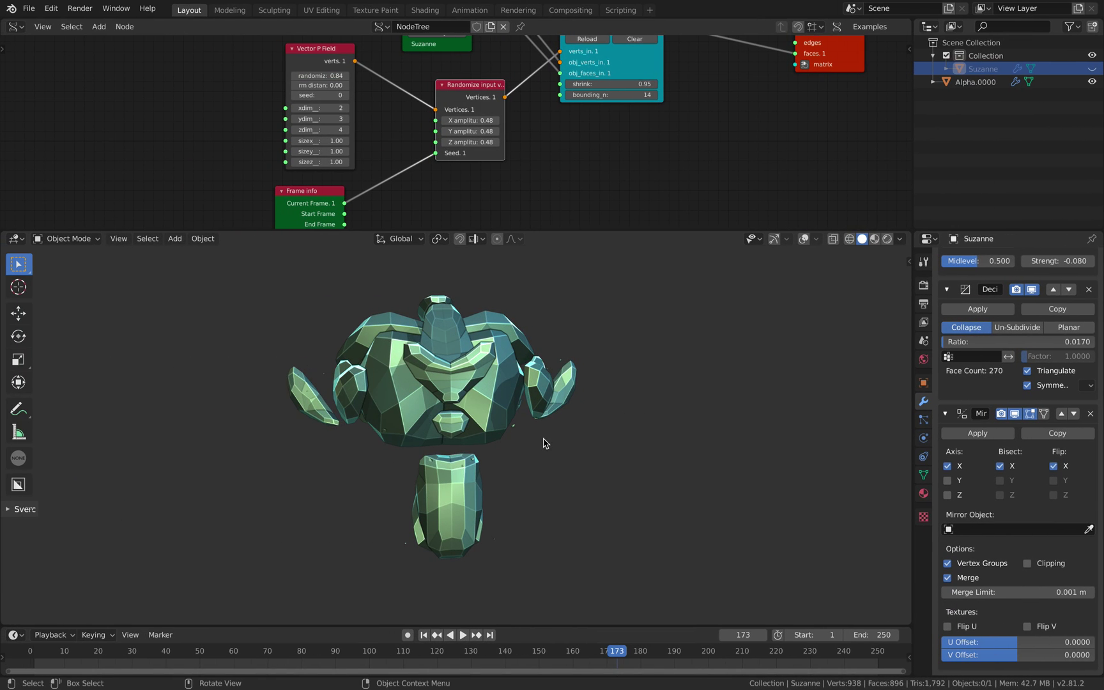
Step: Advance the timeline frame by frame to 178, examining each smoothed Suzanne variation
key(Right)
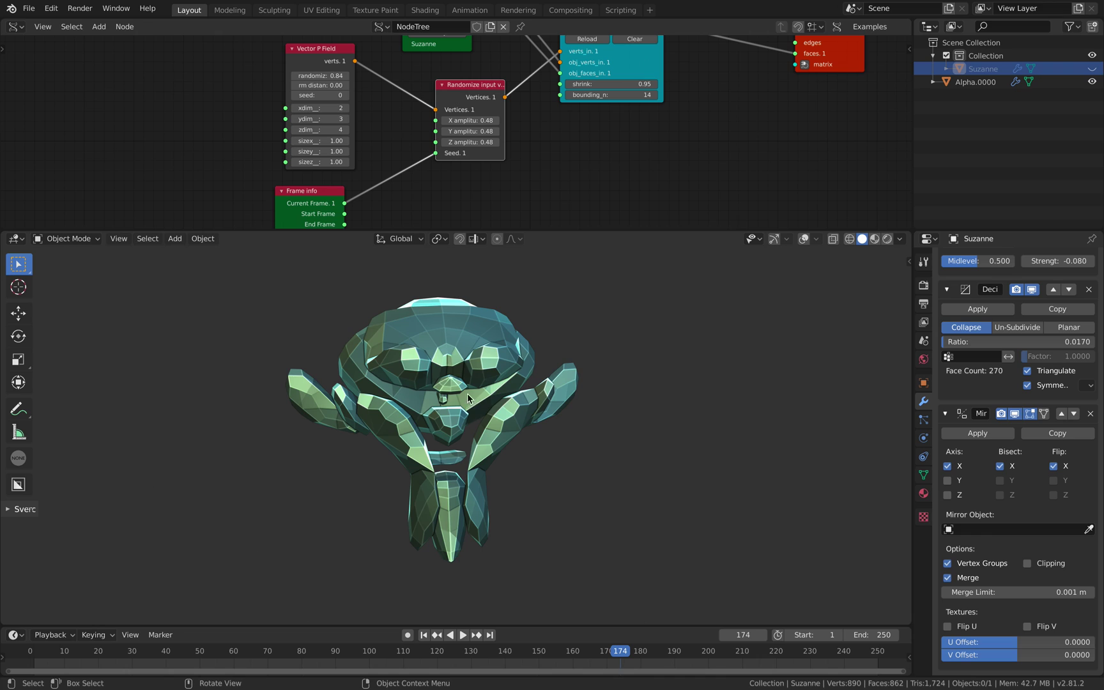
key(Right)
middle_drag(478, 409, 499, 427)
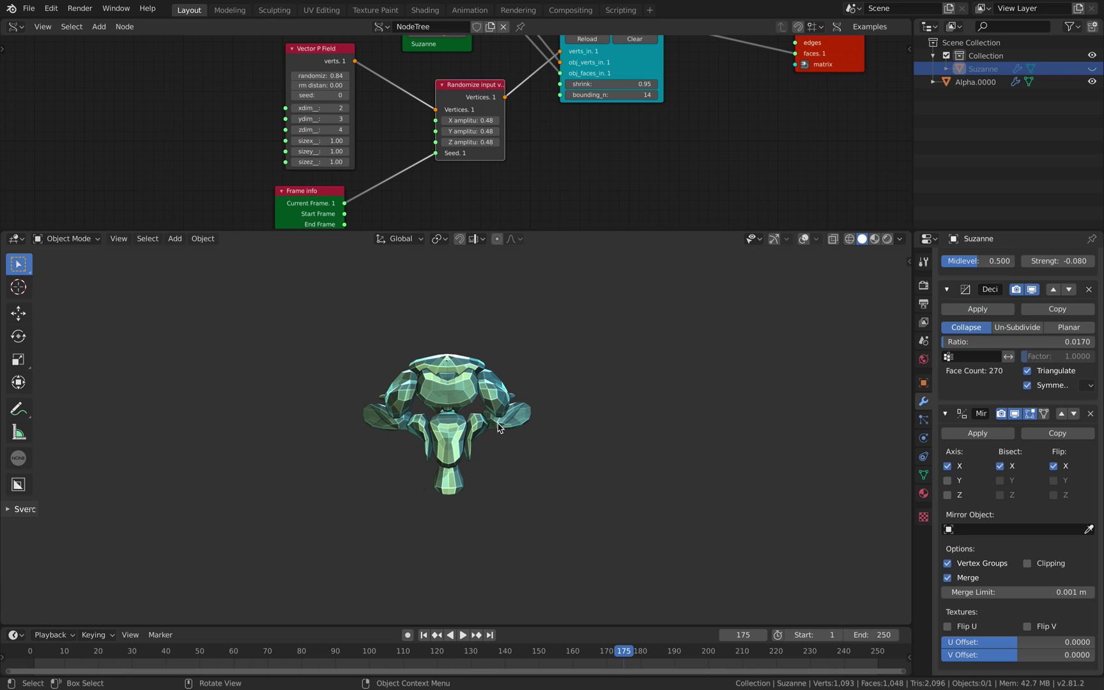
key(Right)
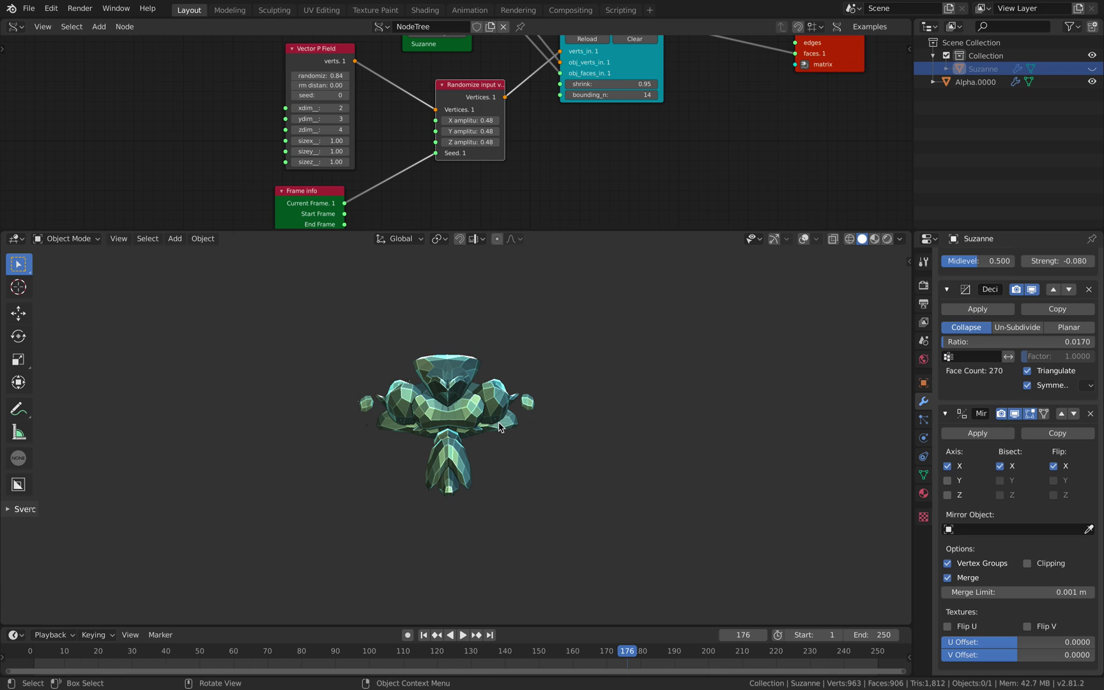
key(Right)
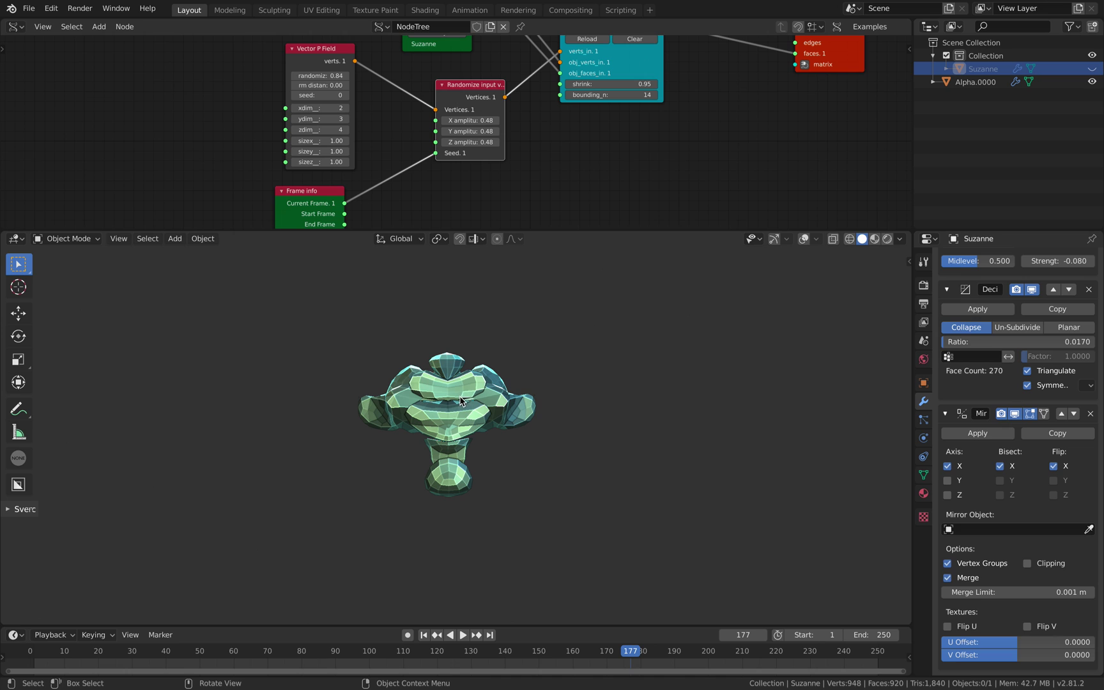
key(Right)
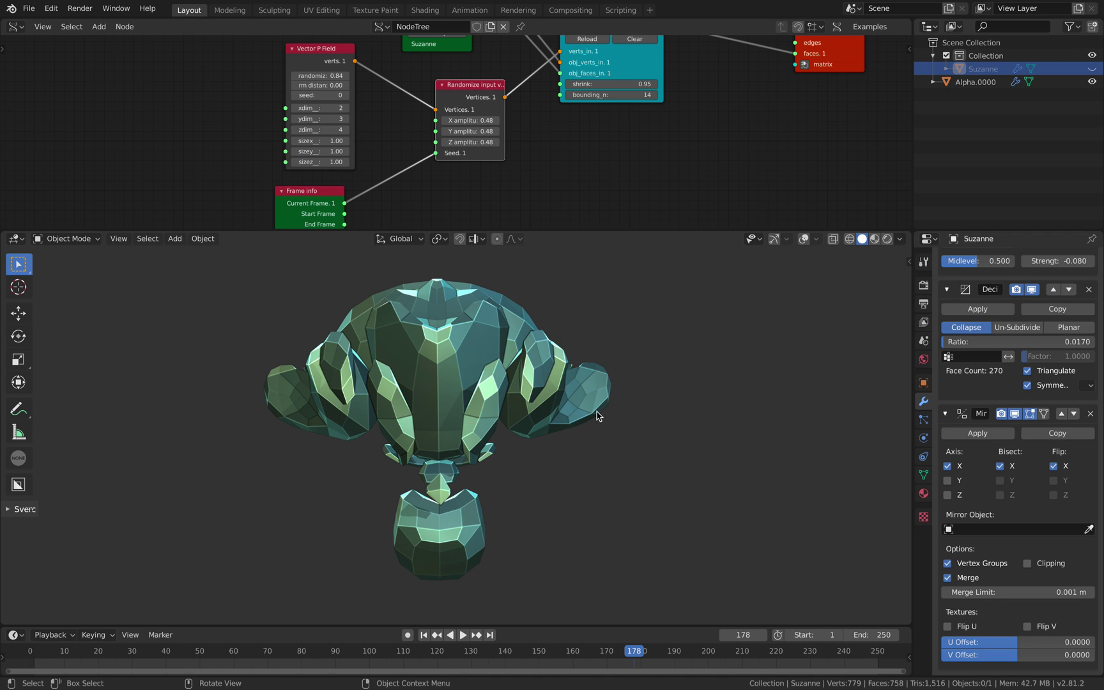
middle_drag(598, 413, 650, 396)
scroll(653, 153, down, 2)
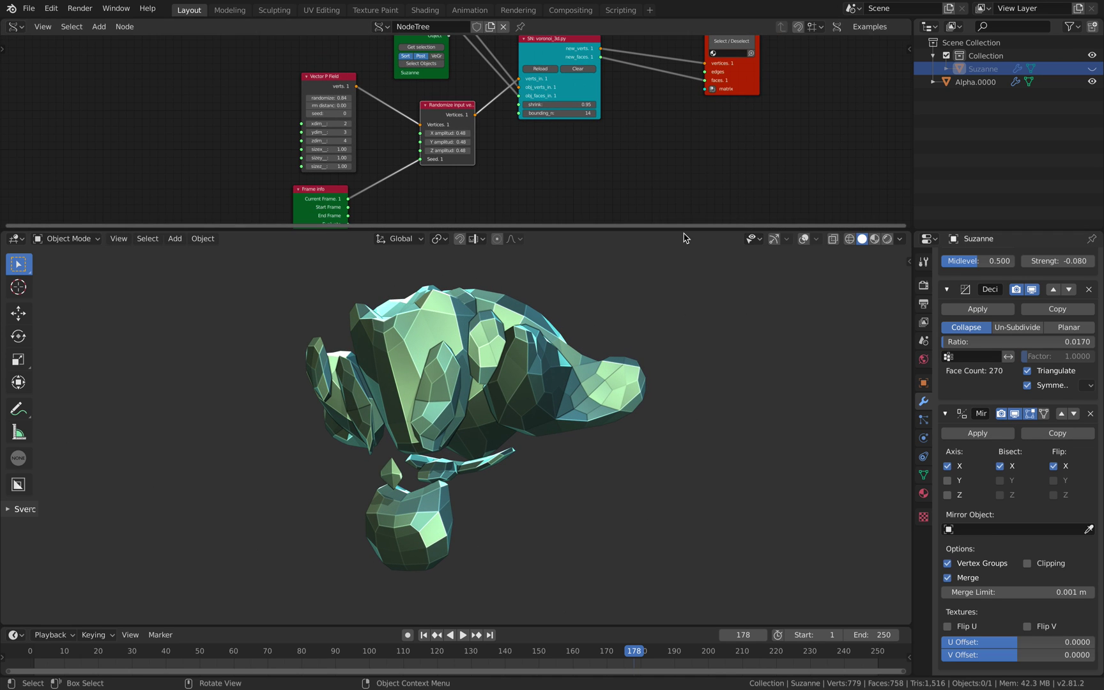
Step: Set the Decimate ratio on Suzanne to 0.6 and advance the timeline to frame 180 to examine the variations
drag(684, 235, 679, 291)
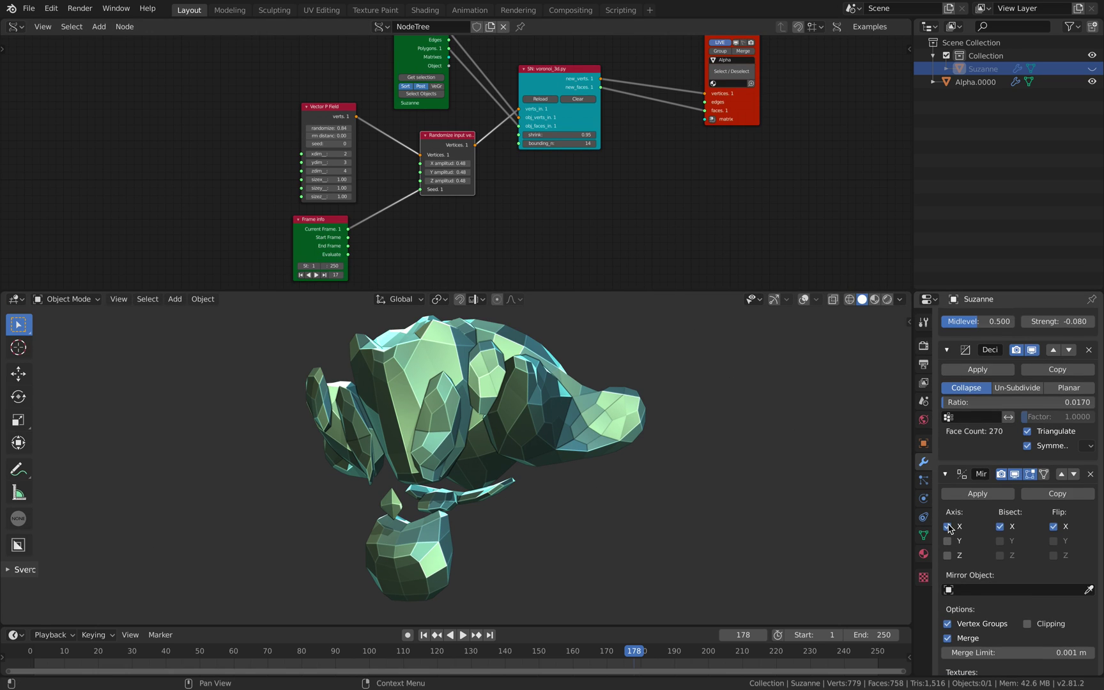
scroll(980, 556, up, 1)
scroll(1006, 551, up, 5)
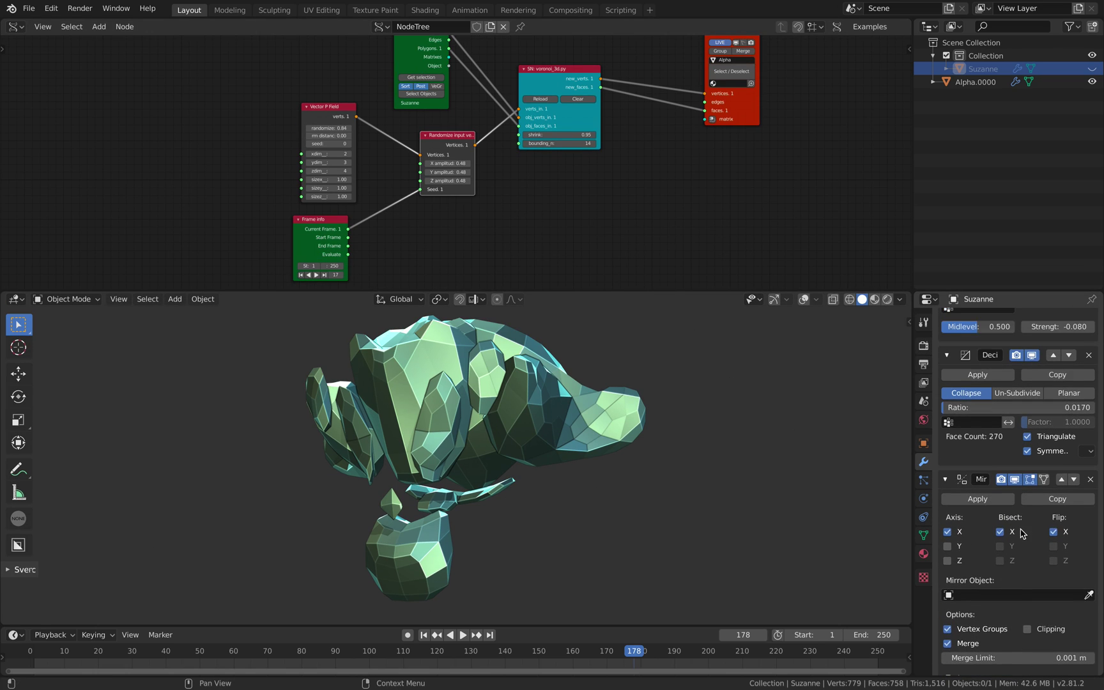
double_click(1030, 475)
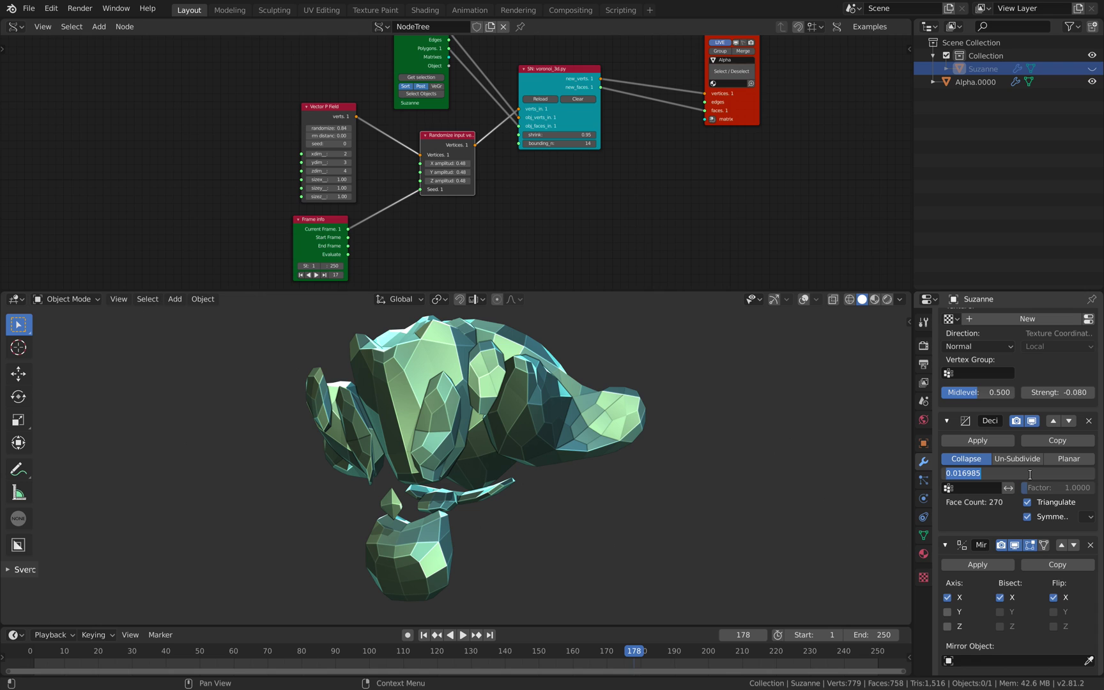
text(0.6)
key(Return)
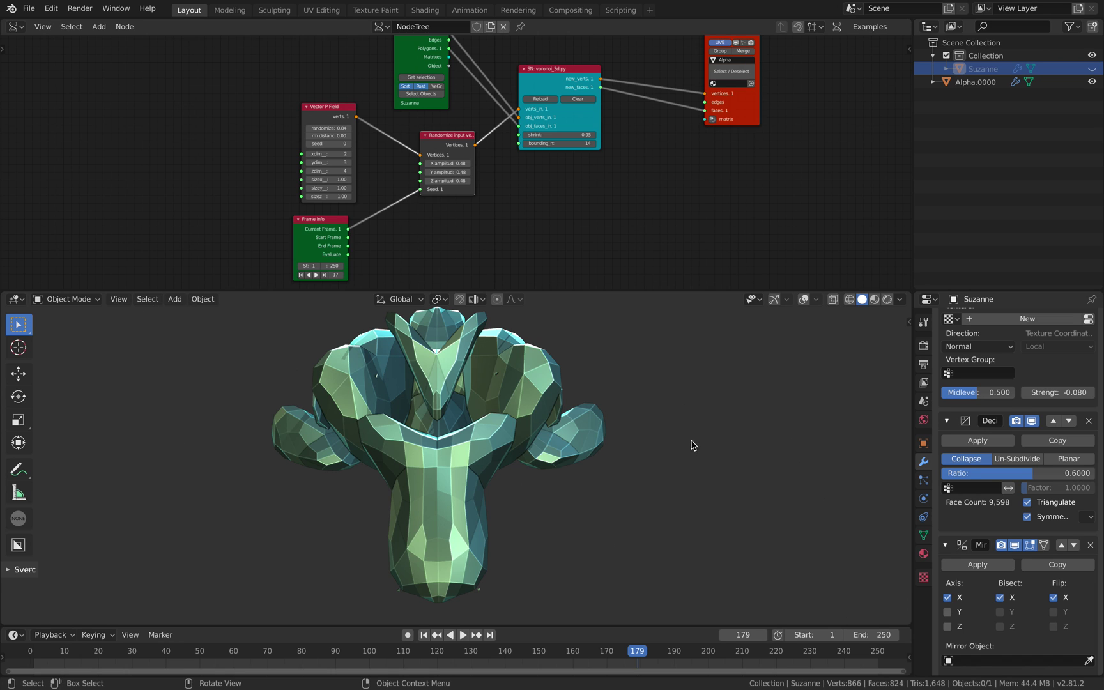
key(Right)
mouse_move(672, 429)
middle_down()
mouse_move(784, 432)
mouse_move(683, 438)
middle_up()
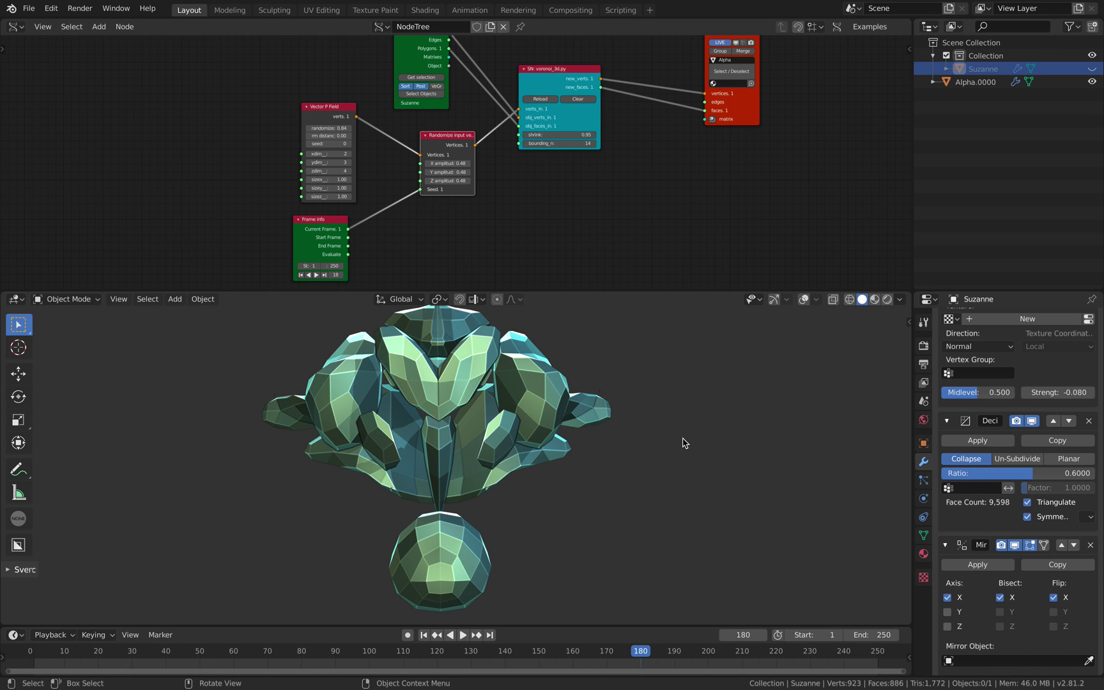